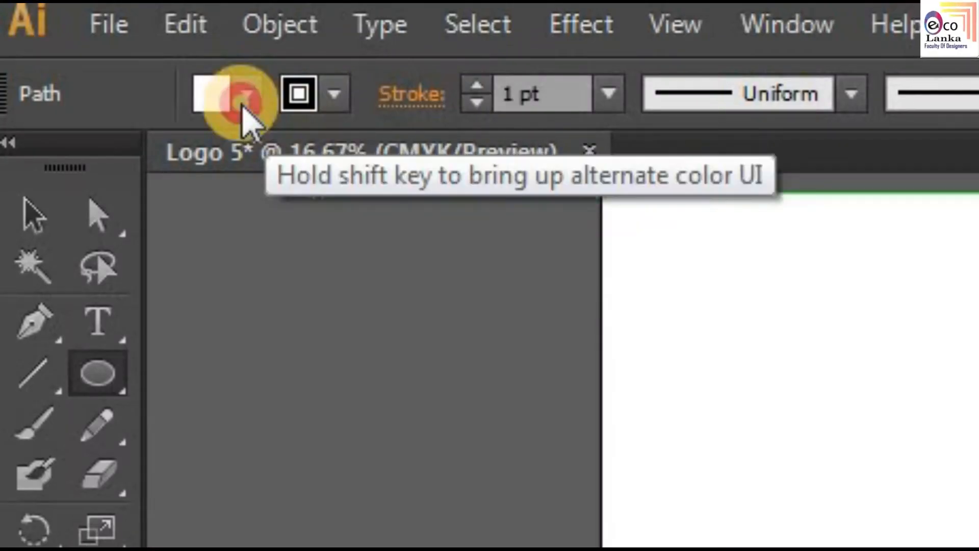
Step: Fill the circle with the CMYK Red swatch
{"action": "left_click", "coordinate": [82, 34]}
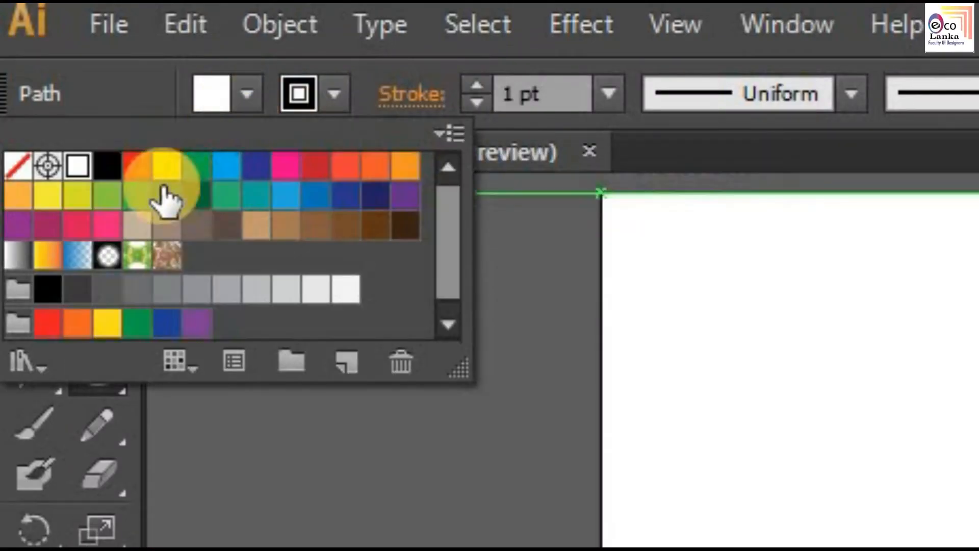
{"action": "left_click", "coordinate": [133, 168]}
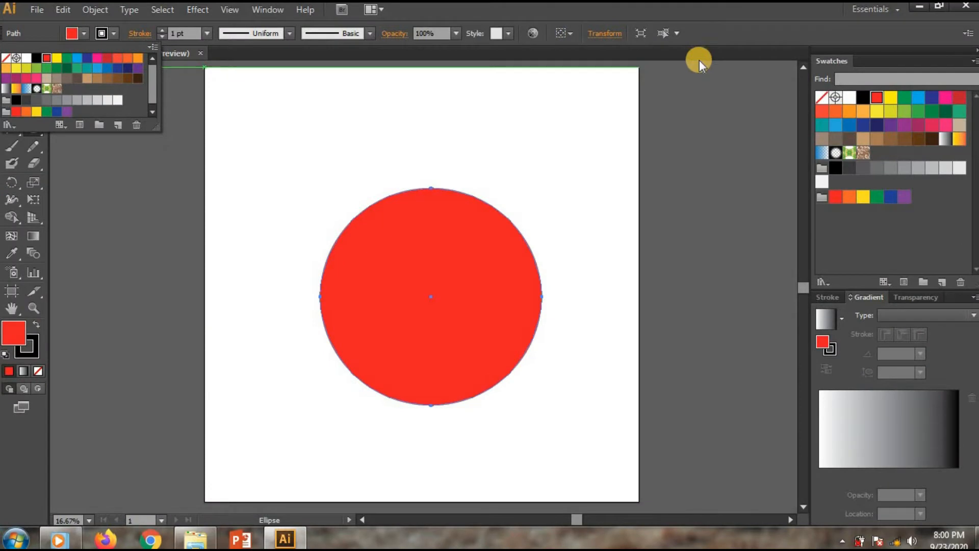
{"action": "left_click", "coordinate": [725, 32]}
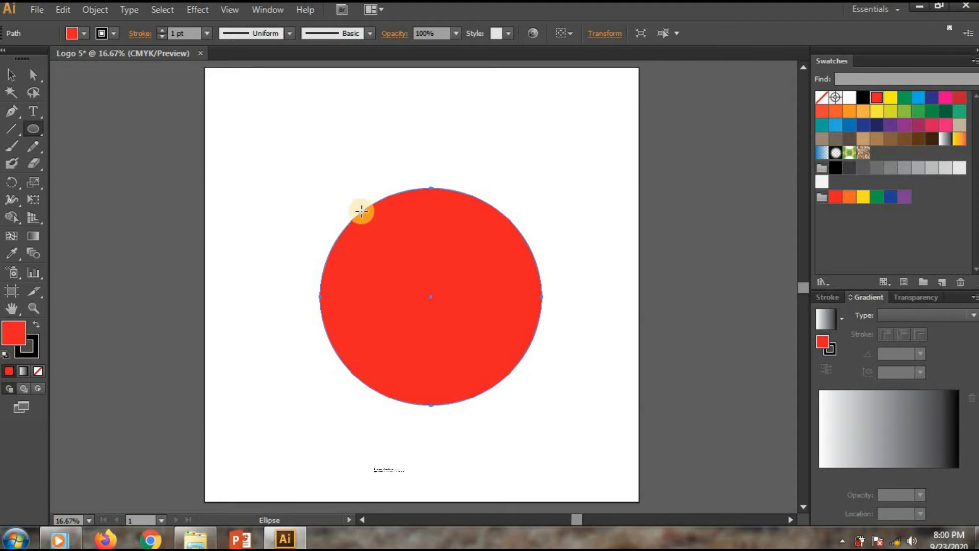
Step: Duplicate the red circle and resize the copy over it
{"action": "left_click", "coordinate": [9, 76]}
{"action": "scroll", "coordinate": [447, 244], "scroll_direction": "up", "scroll_amount": 1}
{"action": "left_click_drag", "start_coordinate": [439, 240], "coordinate": [447, 262]}
{"action": "left_click_drag", "start_coordinate": [413, 136], "coordinate": [415, 185]}
{"action": "left_click_drag", "start_coordinate": [248, 324], "coordinate": [274, 324]}
Step: Set the copy's opacity to 50% and shrink it inside the red circle
{"action": "left_click", "coordinate": [457, 34]}
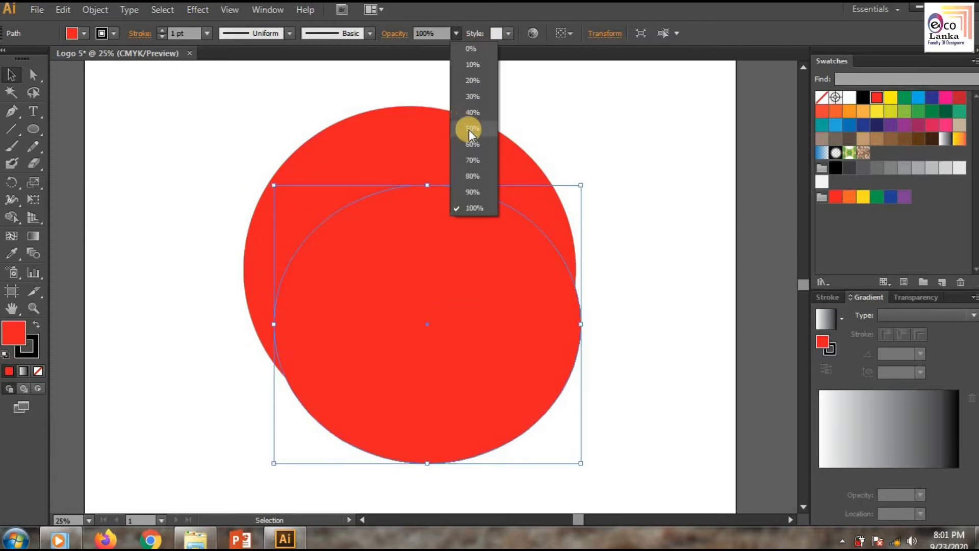
{"action": "left_click", "coordinate": [465, 127]}
{"action": "left_click_drag", "start_coordinate": [580, 324], "coordinate": [559, 324]}
{"action": "left_click_drag", "start_coordinate": [428, 462], "coordinate": [416, 427]}
{"action": "left_click_drag", "start_coordinate": [432, 306], "coordinate": [430, 262]}
Step: Fill the inner circle with pink and reshape it into a round circle centred in the red one
{"action": "left_click", "coordinate": [84, 34]}
{"action": "left_click", "coordinate": [96, 60]}
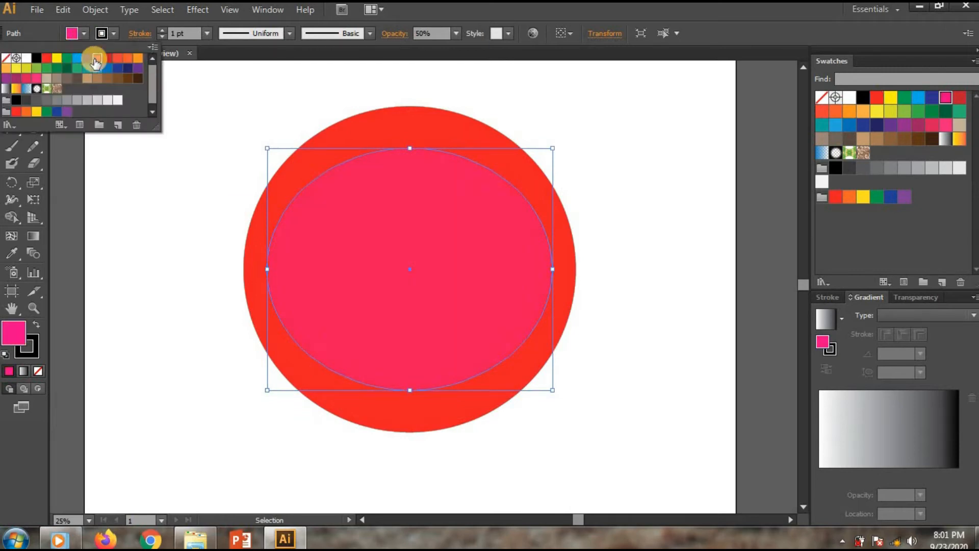
{"action": "left_click_drag", "start_coordinate": [268, 268], "coordinate": [284, 269]}
{"action": "left_click_drag", "start_coordinate": [553, 269], "coordinate": [530, 271]}
{"action": "left_click_drag", "start_coordinate": [408, 148], "coordinate": [409, 158]}
{"action": "left_click_drag", "start_coordinate": [409, 390], "coordinate": [408, 386]}
{"action": "left_click_drag", "start_coordinate": [527, 271], "coordinate": [522, 272]}
{"action": "left_click_drag", "start_coordinate": [405, 157], "coordinate": [404, 149]}
{"action": "left_click_drag", "start_coordinate": [524, 268], "coordinate": [532, 267]}
{"action": "left_click_drag", "start_coordinate": [410, 387], "coordinate": [411, 392]}
{"action": "left_click", "coordinate": [525, 440]}
{"action": "left_click", "coordinate": [440, 315]}
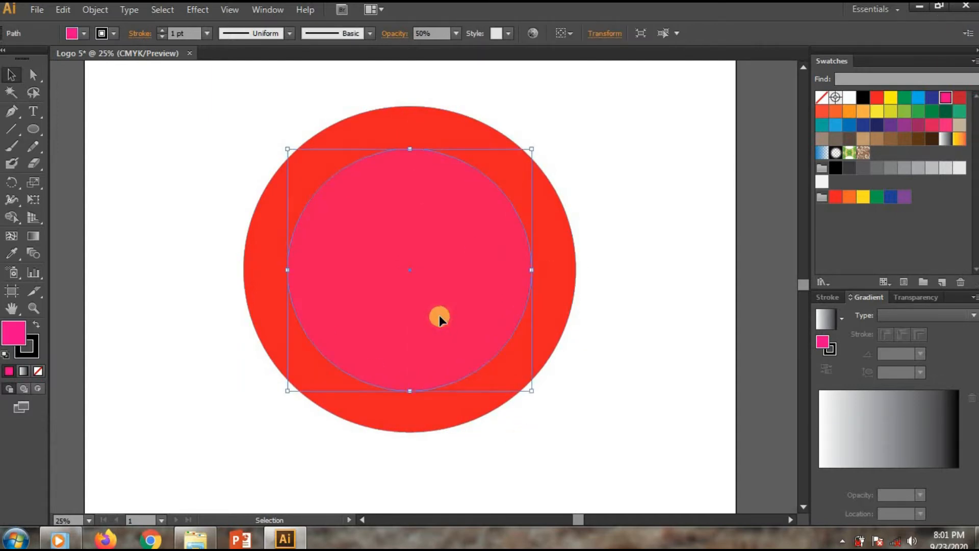
Step: Duplicate the inner pink circle and scale the copy down to a small circle
{"action": "left_click", "coordinate": [602, 272]}
{"action": "left_click", "coordinate": [420, 220]}
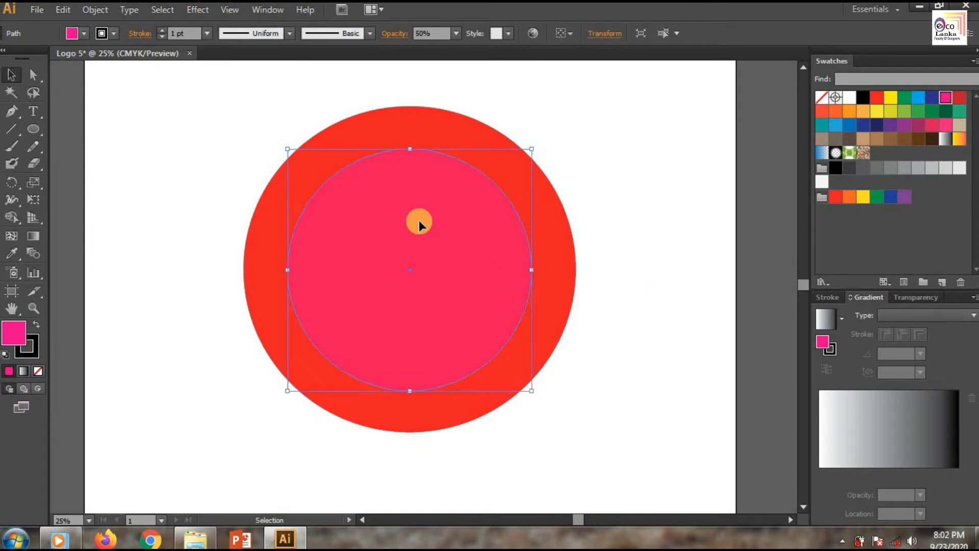
{"action": "left_click_drag", "start_coordinate": [418, 223], "coordinate": [431, 283]}
{"action": "left_click_drag", "start_coordinate": [544, 209], "coordinate": [364, 393]}
{"action": "left_click_drag", "start_coordinate": [415, 410], "coordinate": [415, 410]}
Step: Position and resize the small circle so it fits the red ring's width at the bottom
{"action": "scroll", "coordinate": [485, 443], "scroll_direction": "up", "scroll_amount": 3}
{"action": "left_click_drag", "start_coordinate": [588, 519], "coordinate": [583, 520]}
{"action": "left_click_drag", "start_coordinate": [470, 311], "coordinate": [443, 331]}
{"action": "left_click_drag", "start_coordinate": [434, 414], "coordinate": [435, 395]}
{"action": "scroll", "coordinate": [470, 424], "scroll_direction": "up", "scroll_amount": 2}
{"action": "left_click_drag", "start_coordinate": [580, 521], "coordinate": [575, 521]}
{"action": "left_click_drag", "start_coordinate": [634, 479], "coordinate": [580, 418]}
{"action": "left_click", "coordinate": [610, 469]}
{"action": "left_click", "coordinate": [510, 327]}
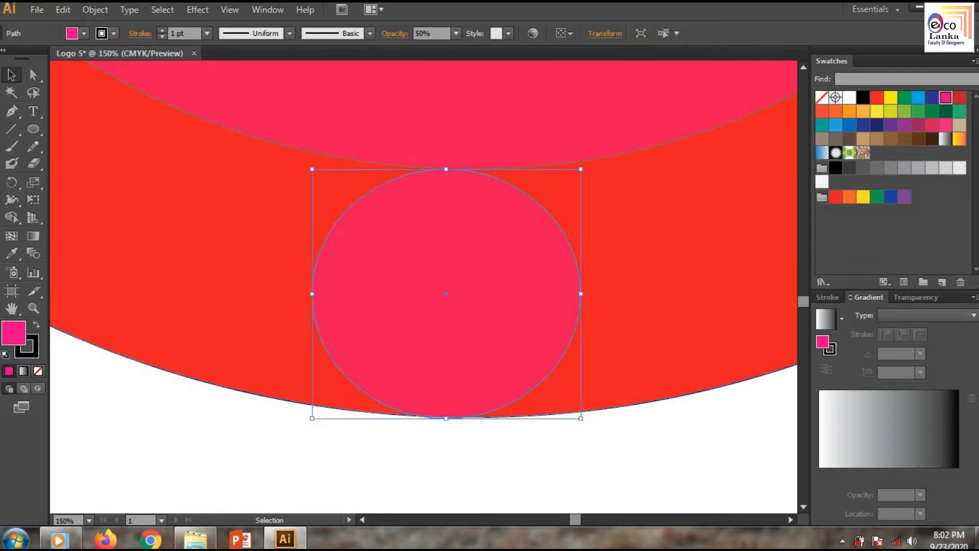
{"action": "left_click_drag", "start_coordinate": [580, 171], "coordinate": [582, 162]}
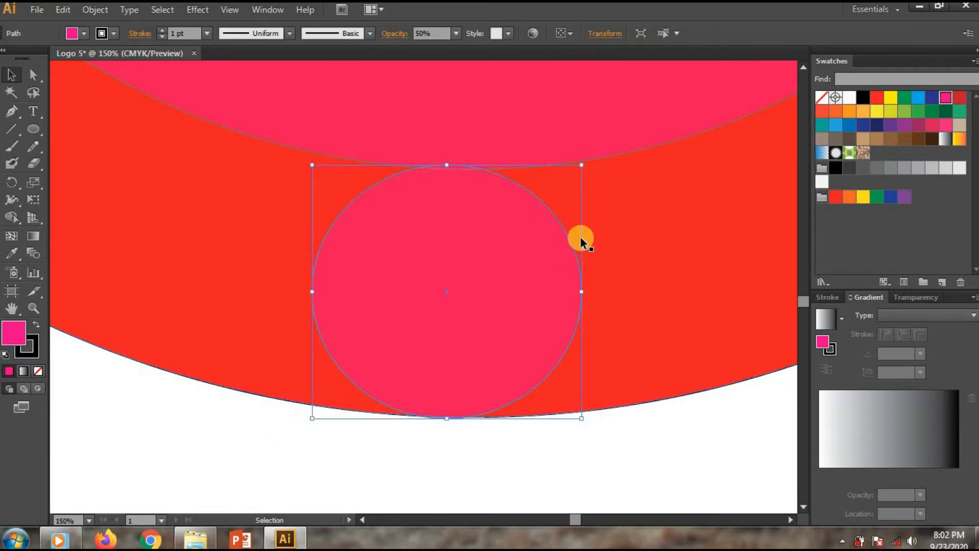
{"action": "scroll", "coordinate": [490, 273], "scroll_direction": "up", "scroll_amount": 1}
{"action": "left_click_drag", "start_coordinate": [610, 131], "coordinate": [612, 132]}
{"action": "left_click", "coordinate": [665, 470]}
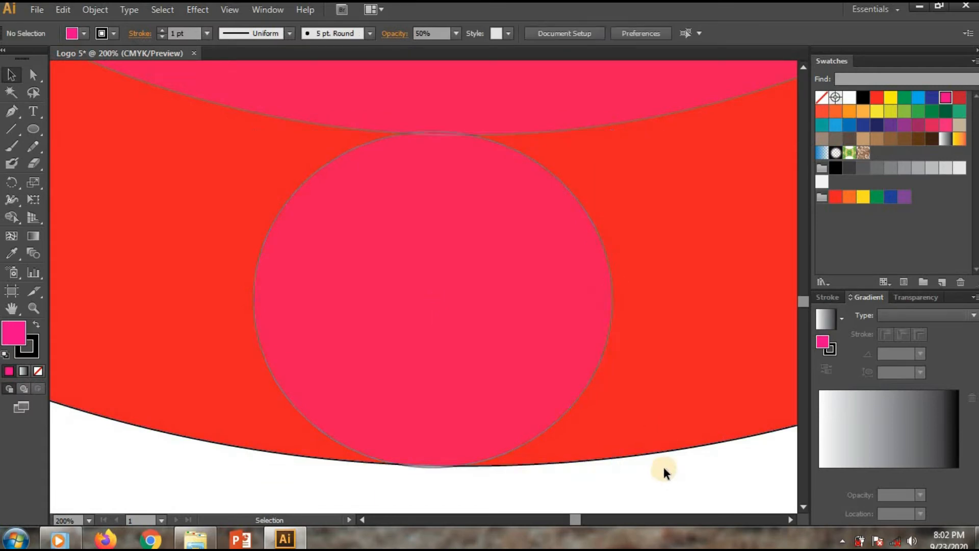
Step: Duplicate the small circle onto the ring's upper right
{"action": "scroll", "coordinate": [664, 470], "scroll_direction": "down", "scroll_amount": 3}
{"action": "left_click_drag", "start_coordinate": [571, 519], "coordinate": [581, 517]}
{"action": "scroll", "coordinate": [581, 477], "scroll_direction": "down", "scroll_amount": 3}
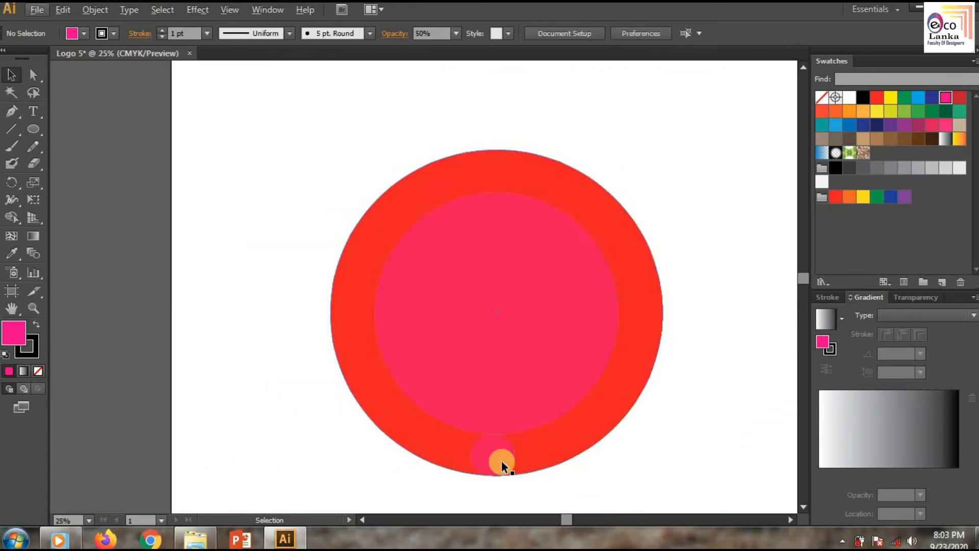
{"action": "left_click", "coordinate": [498, 461]}
{"action": "left_click_drag", "start_coordinate": [502, 458], "coordinate": [575, 190]}
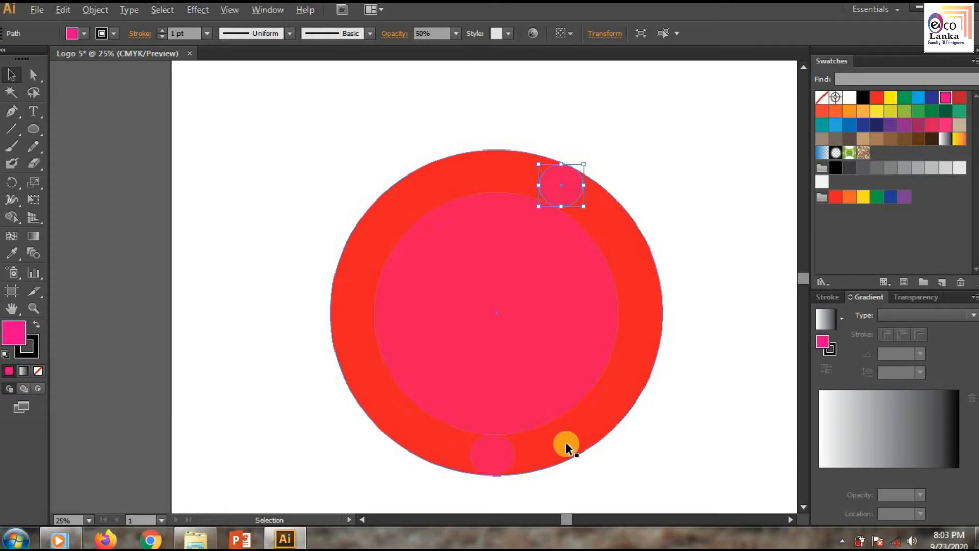
Step: Adjust the bottom small circle's position and size to fill the ring's width
{"action": "scroll", "coordinate": [565, 442], "scroll_direction": "up", "scroll_amount": 2}
{"action": "left_click_drag", "start_coordinate": [436, 474], "coordinate": [528, 469]}
{"action": "left_click", "coordinate": [627, 488]}
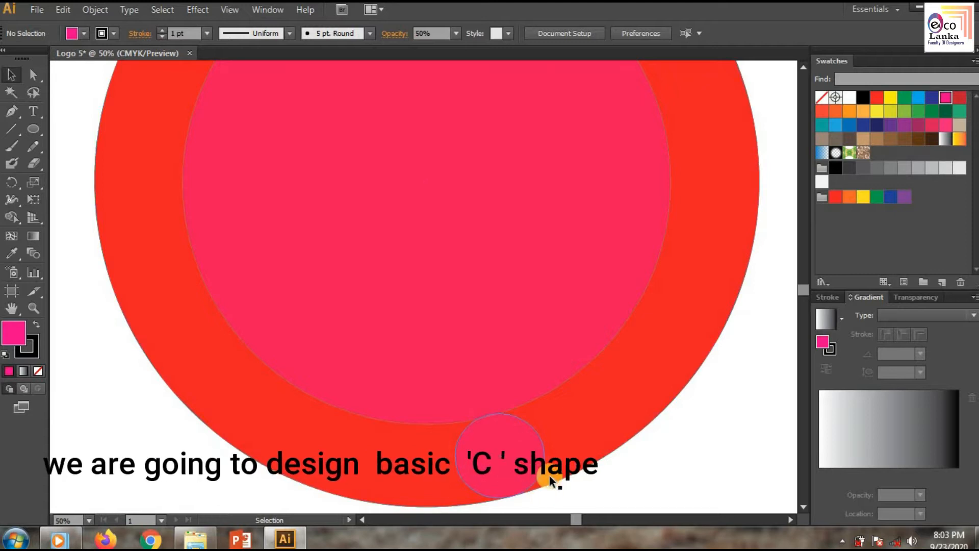
{"action": "scroll", "coordinate": [549, 475], "scroll_direction": "up", "scroll_amount": 1}
{"action": "scroll", "coordinate": [549, 474], "scroll_direction": "up", "scroll_amount": 1}
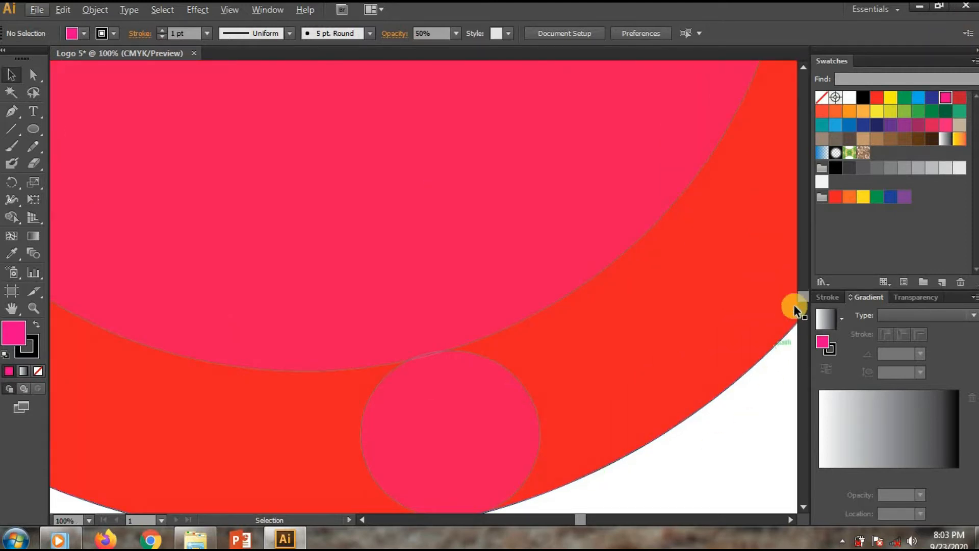
{"action": "left_click_drag", "start_coordinate": [803, 299], "coordinate": [803, 305]}
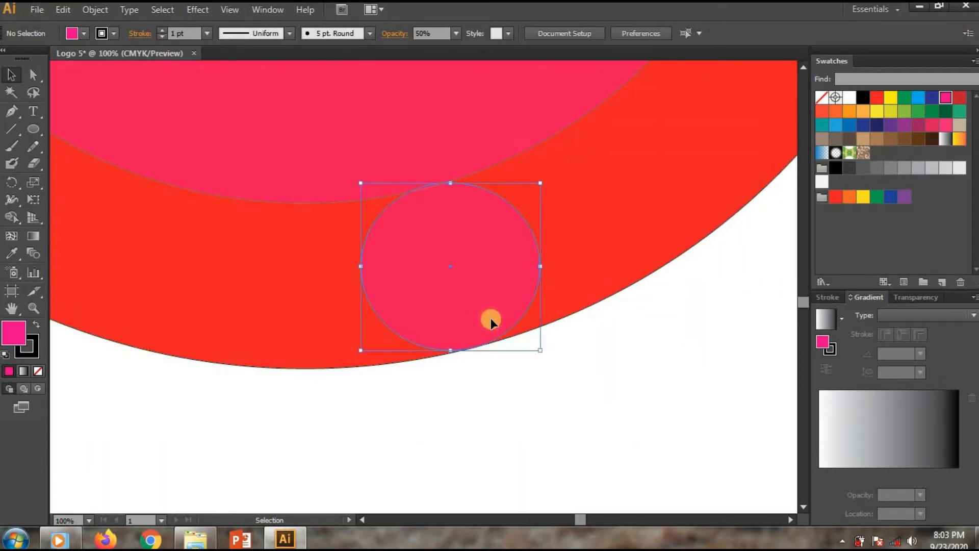
{"action": "left_click_drag", "start_coordinate": [540, 351], "coordinate": [544, 357]}
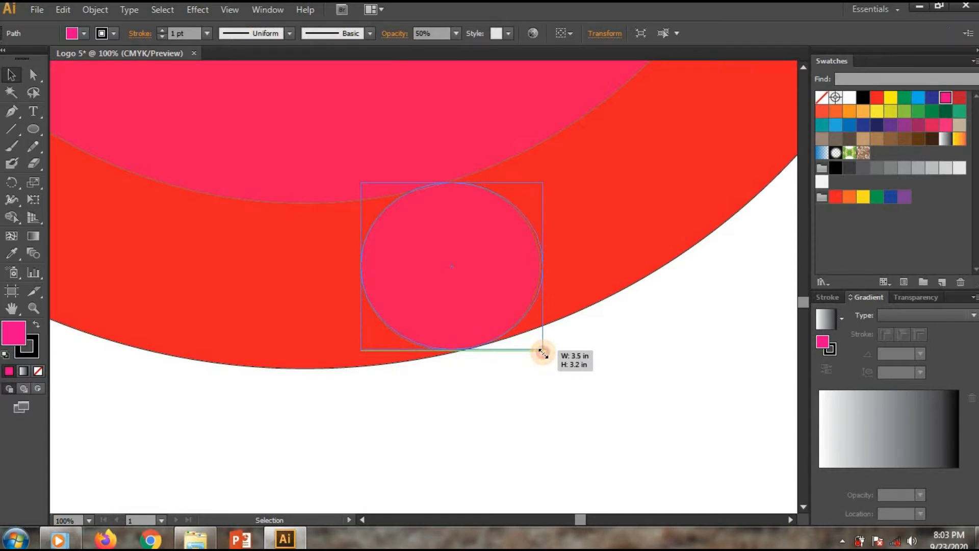
{"action": "left_click", "coordinate": [577, 396]}
{"action": "scroll", "coordinate": [574, 403], "scroll_direction": "down", "scroll_amount": 3}
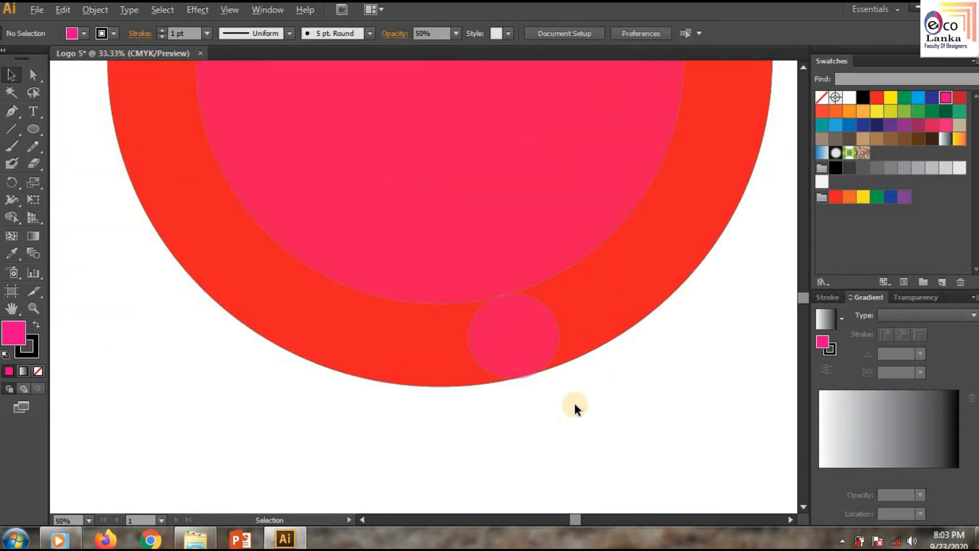
{"action": "left_click_drag", "start_coordinate": [572, 519], "coordinate": [584, 519]}
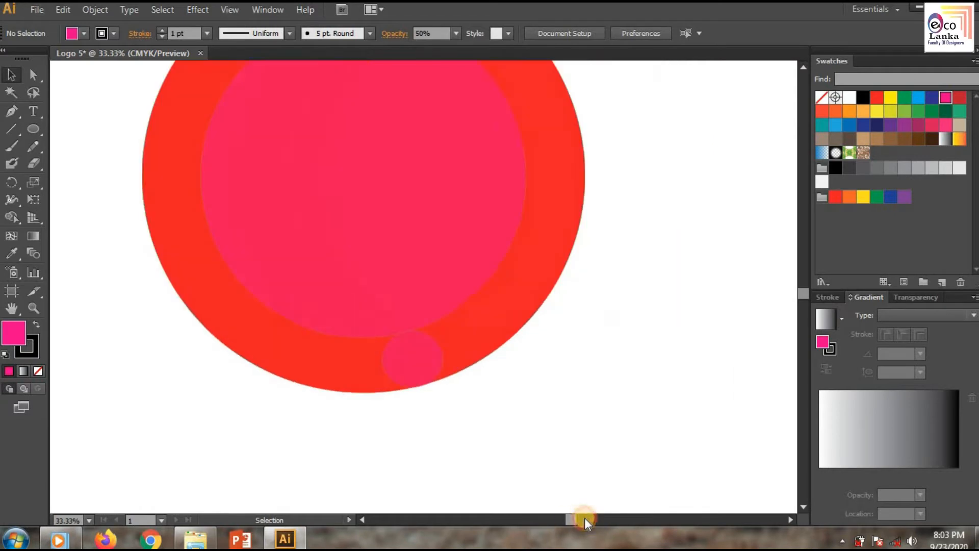
{"action": "left_click_drag", "start_coordinate": [803, 299], "coordinate": [796, 280]}
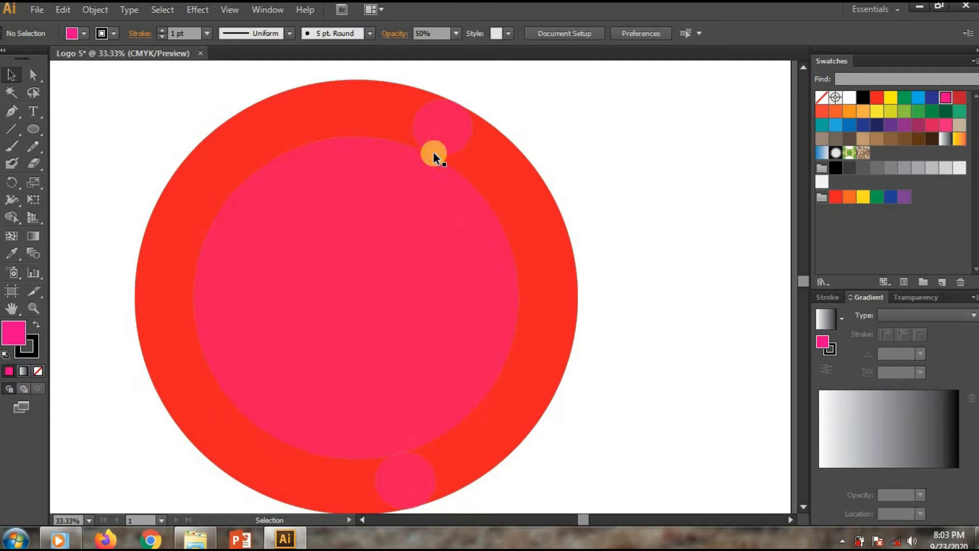
Step: Move and resize the upper small circle to fit between the ring's inner and outer edges
{"action": "left_click_drag", "start_coordinate": [440, 133], "coordinate": [455, 143]}
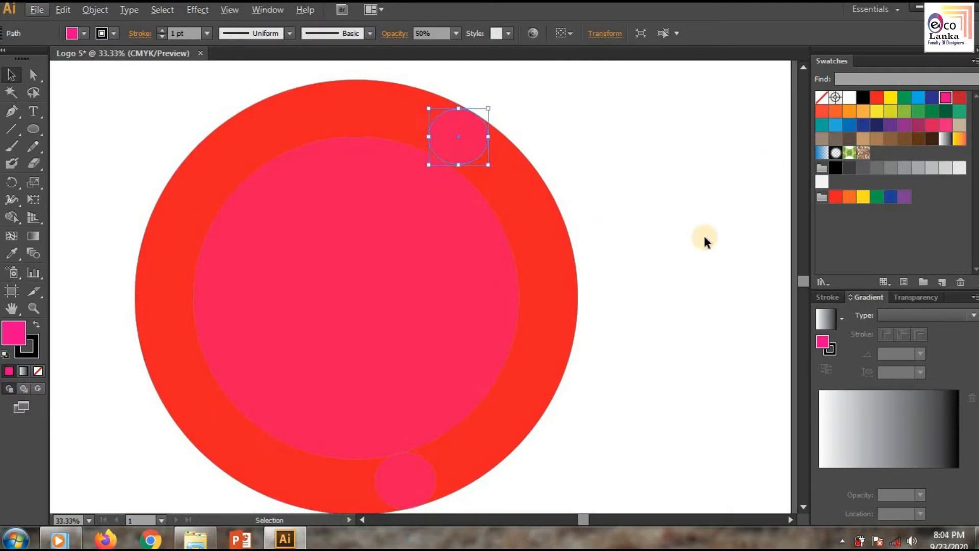
{"action": "scroll", "coordinate": [704, 240], "scroll_direction": "up", "scroll_amount": 1}
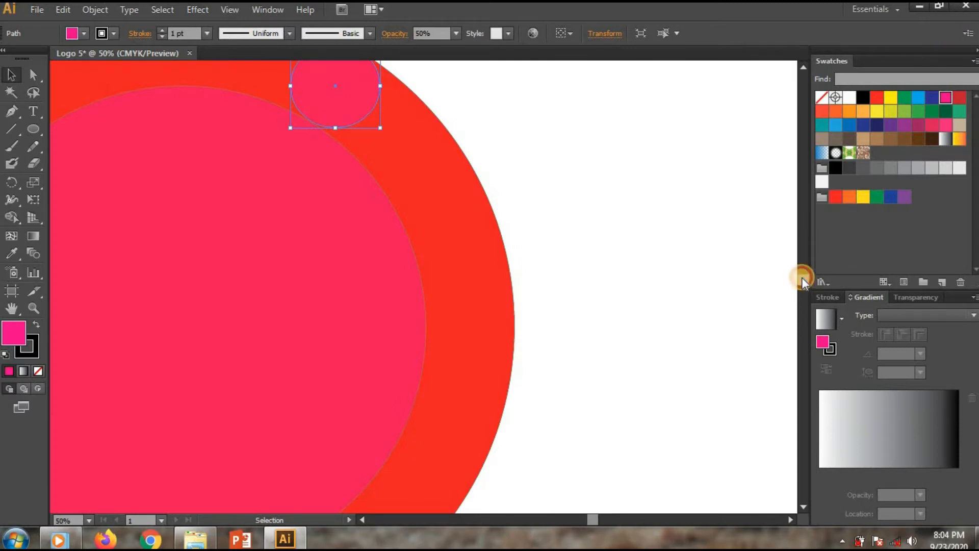
{"action": "left_click_drag", "start_coordinate": [802, 277], "coordinate": [802, 269]}
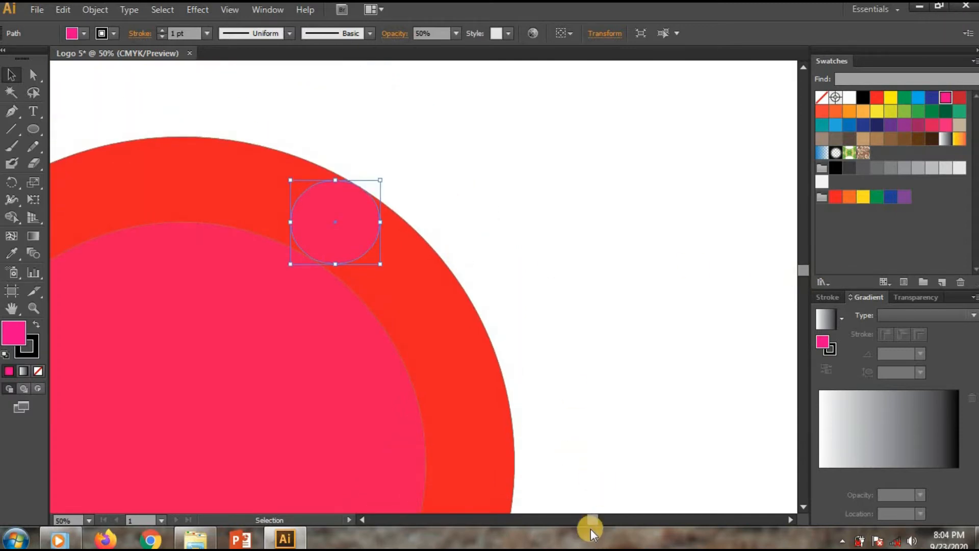
{"action": "mouse_move", "coordinate": [592, 523]}
{"action": "left_mouse_down"}
{"action": "mouse_move", "coordinate": [574, 525]}
{"action": "mouse_move", "coordinate": [581, 521]}
{"action": "left_mouse_up"}
{"action": "scroll", "coordinate": [684, 233], "scroll_direction": "up", "scroll_amount": 2}
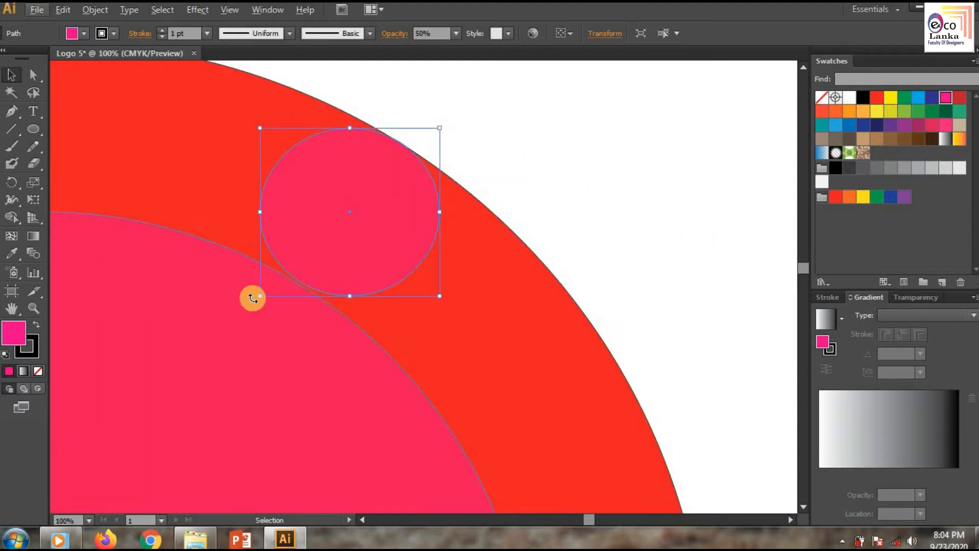
{"action": "mouse_move", "coordinate": [260, 294]}
{"action": "left_mouse_down"}
{"action": "mouse_move", "coordinate": [252, 293]}
{"action": "mouse_move", "coordinate": [259, 296]}
{"action": "left_mouse_up"}
{"action": "left_click_drag", "start_coordinate": [349, 296], "coordinate": [349, 301]}
{"action": "left_click", "coordinate": [566, 191]}
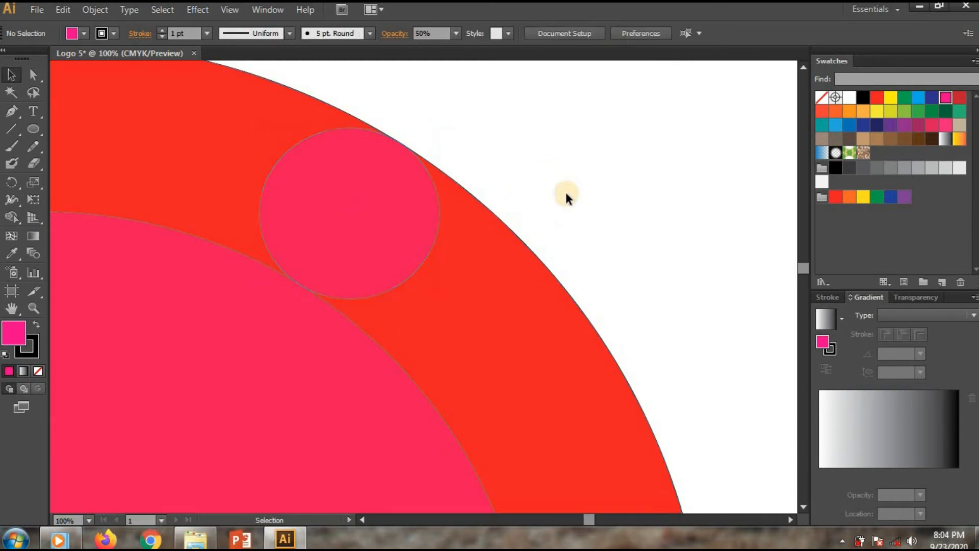
Step: Select all shapes and use the Shape Builder to delete the ring's right section and the inner circle
{"action": "scroll", "coordinate": [573, 250], "scroll_direction": "down", "scroll_amount": 4}
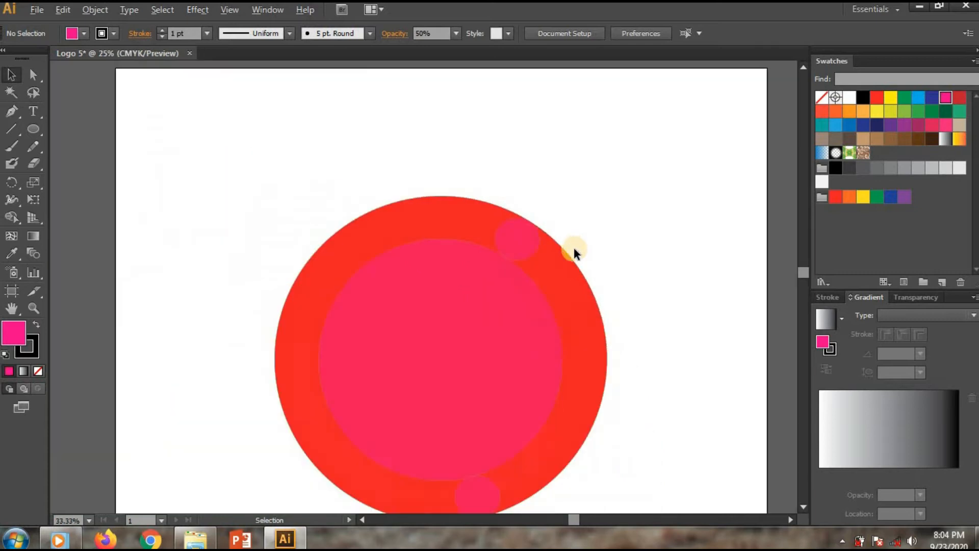
{"action": "scroll", "coordinate": [612, 366], "scroll_direction": "down", "scroll_amount": 1}
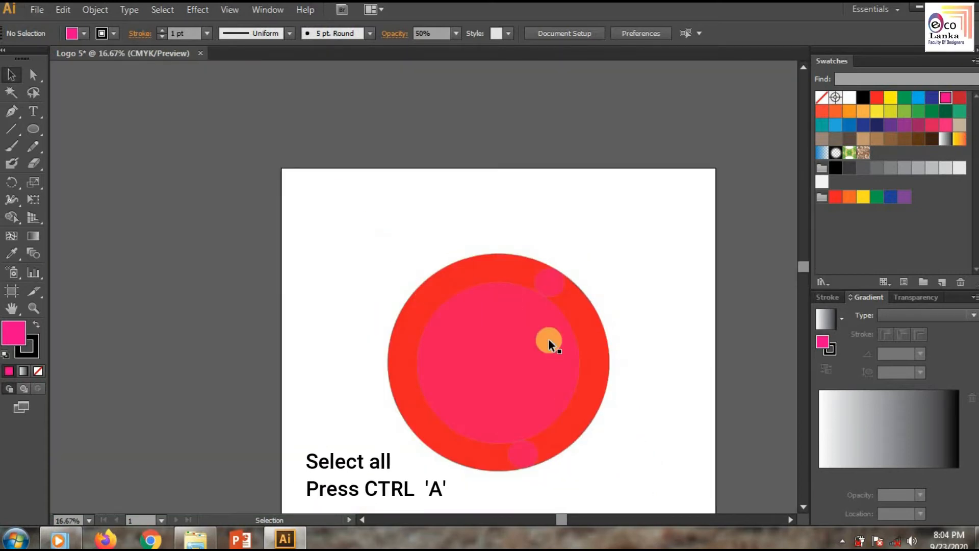
{"action": "left_click_drag", "start_coordinate": [387, 152], "coordinate": [604, 396]}
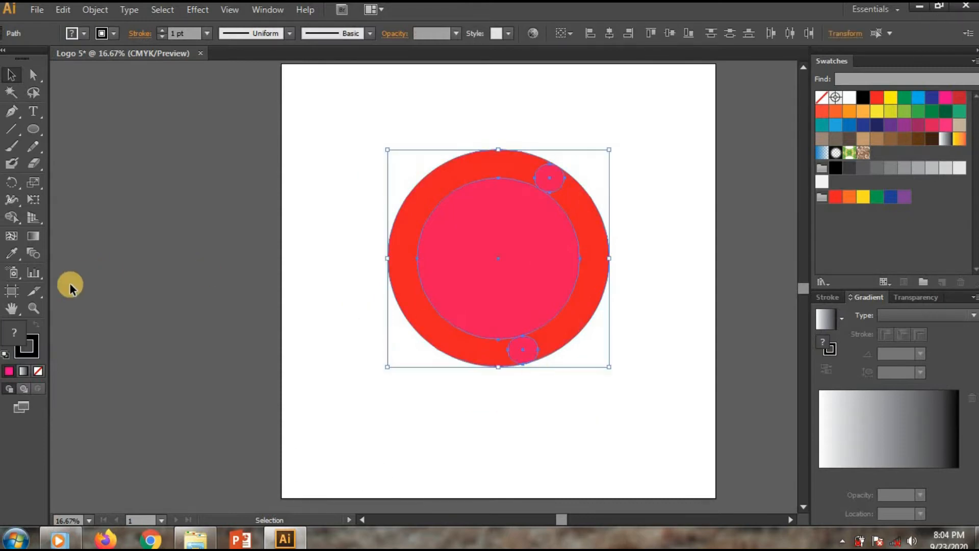
{"action": "left_click", "coordinate": [32, 236]}
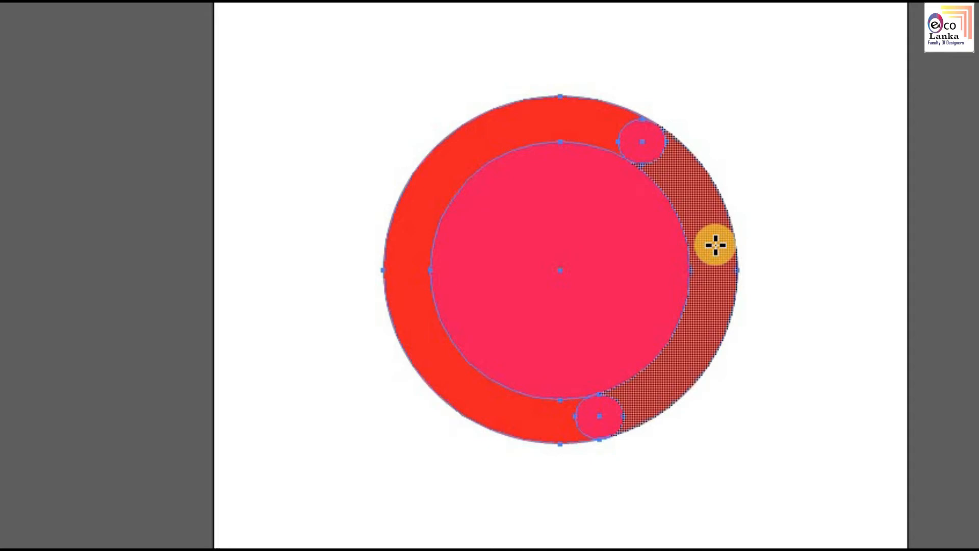
{"action": "left_click", "coordinate": [715, 246], "text": "alt"}
{"action": "left_click", "coordinate": [529, 251], "text": "alt"}
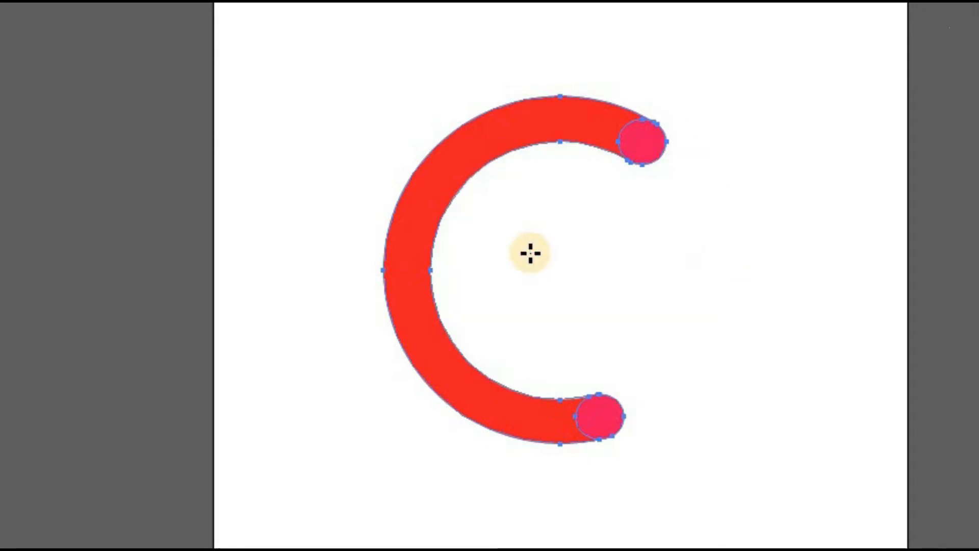
{"action": "left_click", "coordinate": [12, 80]}
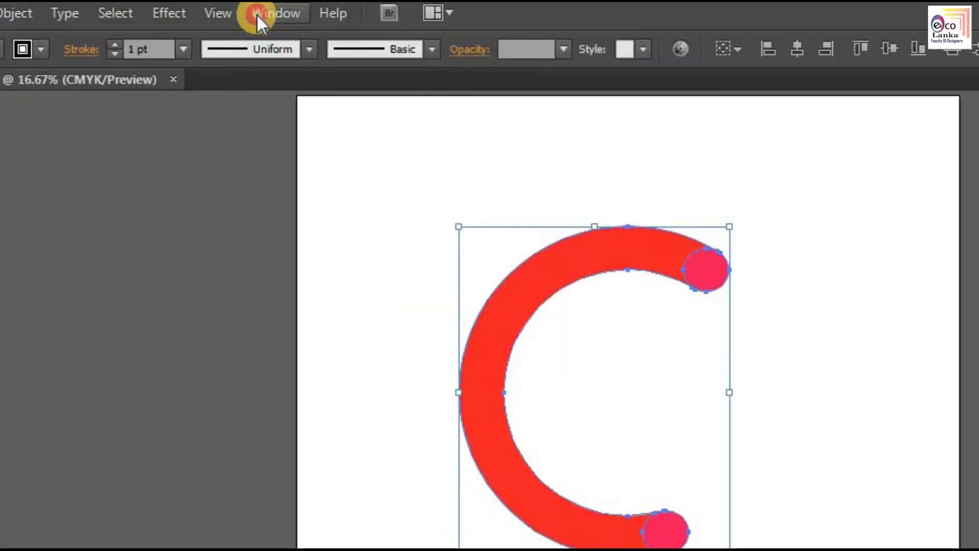
Step: Open the Pathfinder panel and unite the remaining shapes into a single C shape
{"action": "left_click", "coordinate": [265, 9]}
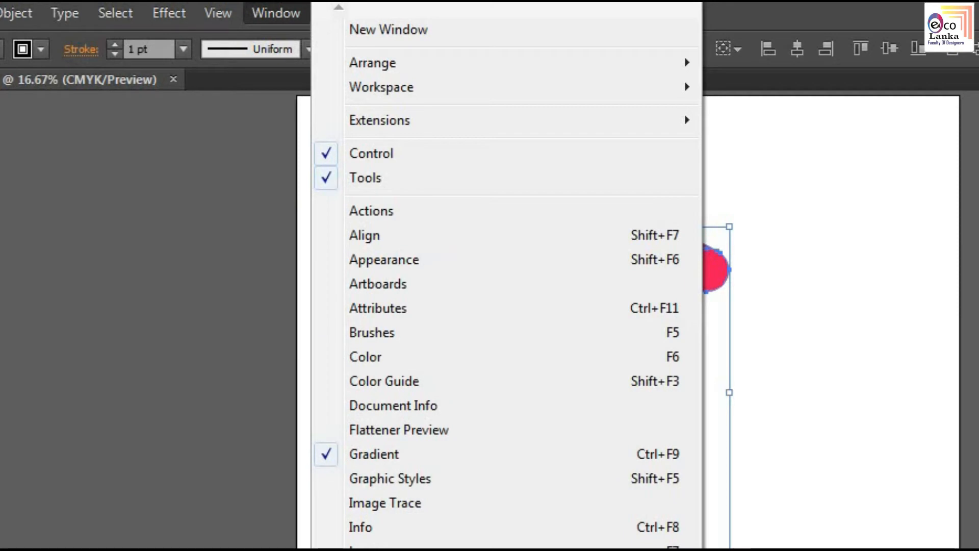
{"action": "left_click", "coordinate": [375, 548]}
{"action": "left_click", "coordinate": [66, 349]}
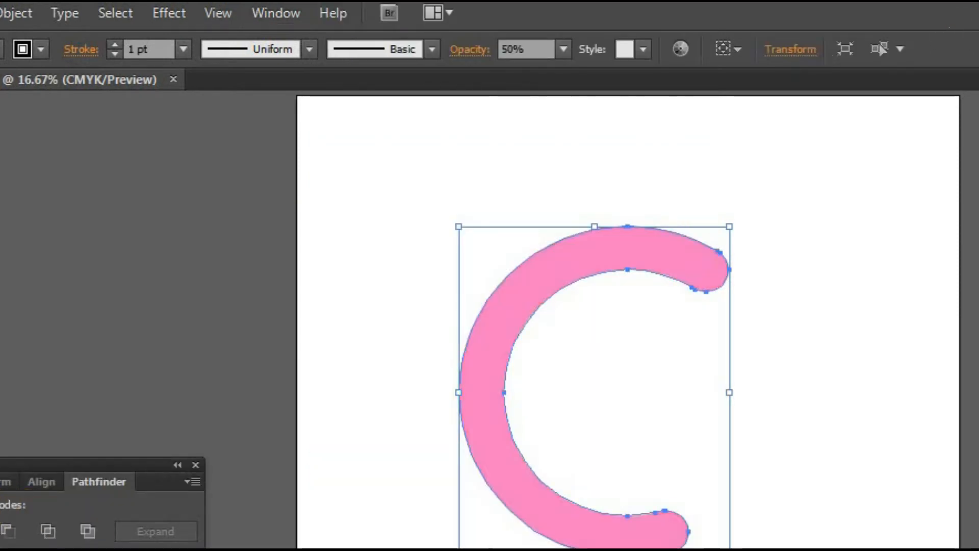
Step: Move the Pathfinder panel aside and rotate the C shape slightly counterclockwise
{"action": "left_click", "coordinate": [586, 459]}
{"action": "left_click_drag", "start_coordinate": [406, 289], "coordinate": [382, 337]}
{"action": "left_click", "coordinate": [652, 365]}
{"action": "left_click_drag", "start_coordinate": [562, 519], "coordinate": [576, 518]}
{"action": "scroll", "coordinate": [538, 465], "scroll_direction": "up", "scroll_amount": 1}
{"action": "left_click_drag", "start_coordinate": [802, 306], "coordinate": [804, 288]}
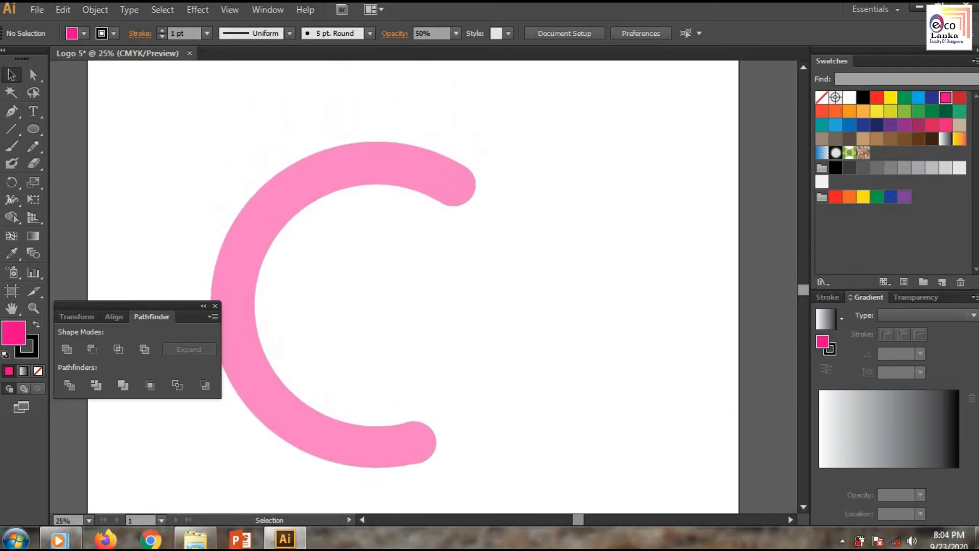
{"action": "left_click", "coordinate": [427, 430]}
{"action": "left_click_drag", "start_coordinate": [480, 136], "coordinate": [476, 125]}
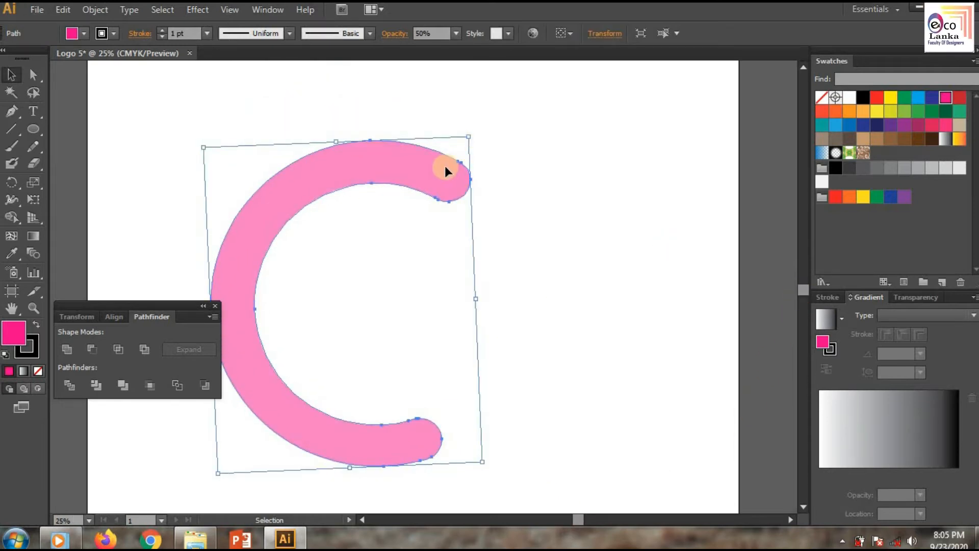
Step: Duplicate the C shape, rotate the copy 180°, and place it interlocking with the original
{"action": "left_click_drag", "start_coordinate": [454, 168], "coordinate": [527, 166]}
{"action": "right_click", "coordinate": [530, 169]}
{"action": "mouse_move", "coordinate": [562, 361]}
{"action": "left_click", "coordinate": [721, 416]}
{"action": "left_click", "coordinate": [501, 356]}
{"action": "left_click_drag", "start_coordinate": [530, 289], "coordinate": [576, 209]}
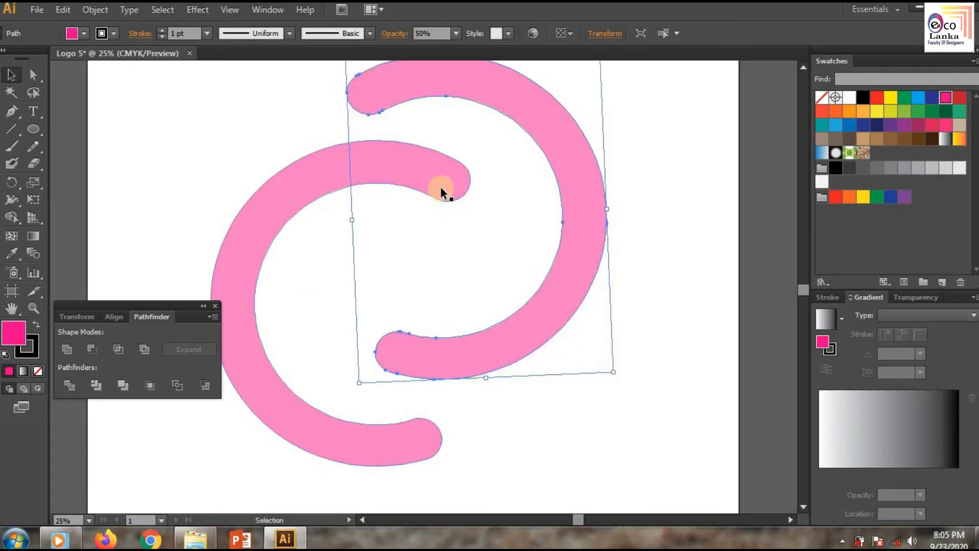
Step: Nudge the copied C shape and rotate it slightly so it sits better against the original
{"action": "left_click_drag", "start_coordinate": [441, 200], "coordinate": [455, 208]}
{"action": "left_click", "coordinate": [577, 375]}
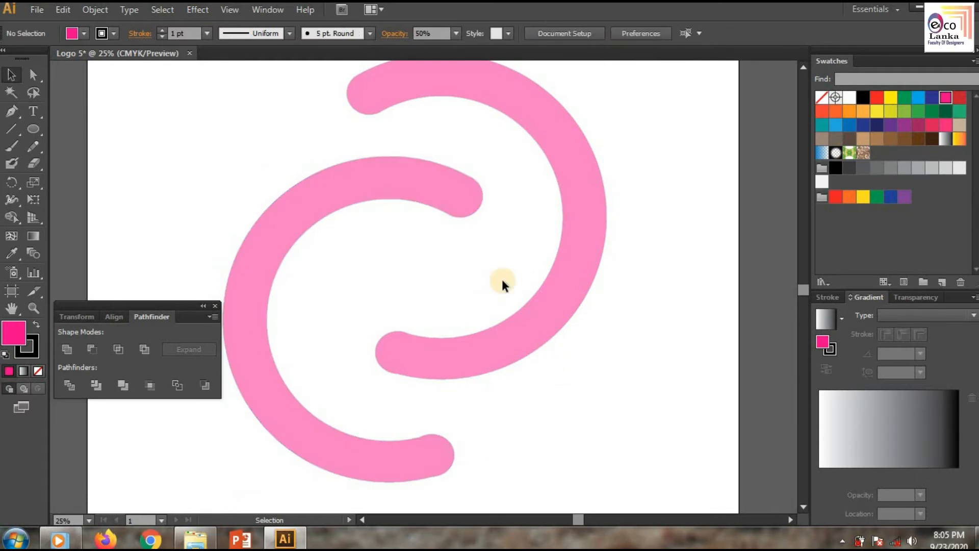
{"action": "left_click", "coordinate": [363, 96]}
{"action": "left_click_drag", "start_coordinate": [619, 367], "coordinate": [637, 324]}
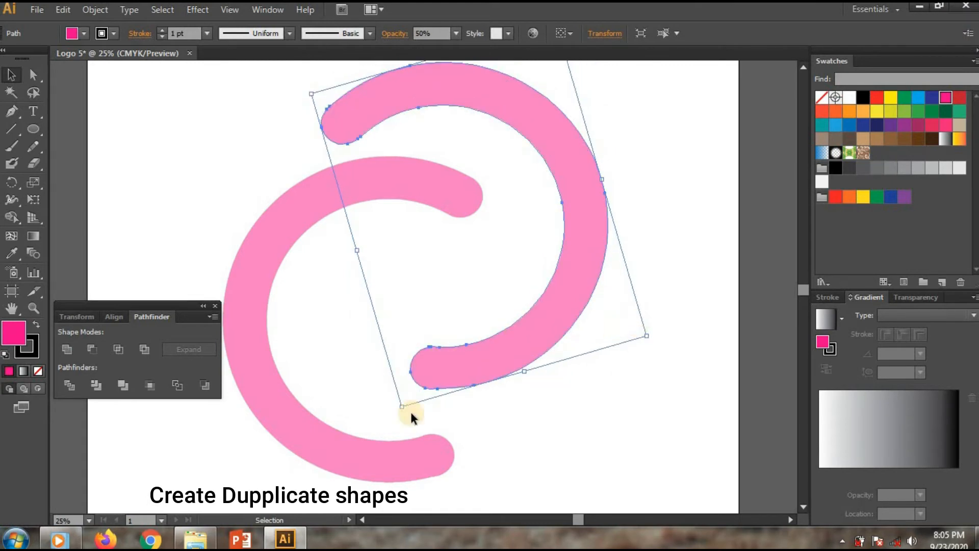
Step: Rotate and reposition both C shapes so their ends wrap around each other evenly
{"action": "left_click", "coordinate": [451, 453]}
{"action": "left_click_drag", "start_coordinate": [500, 479], "coordinate": [386, 501]}
{"action": "left_click_drag", "start_coordinate": [490, 291], "coordinate": [542, 331]}
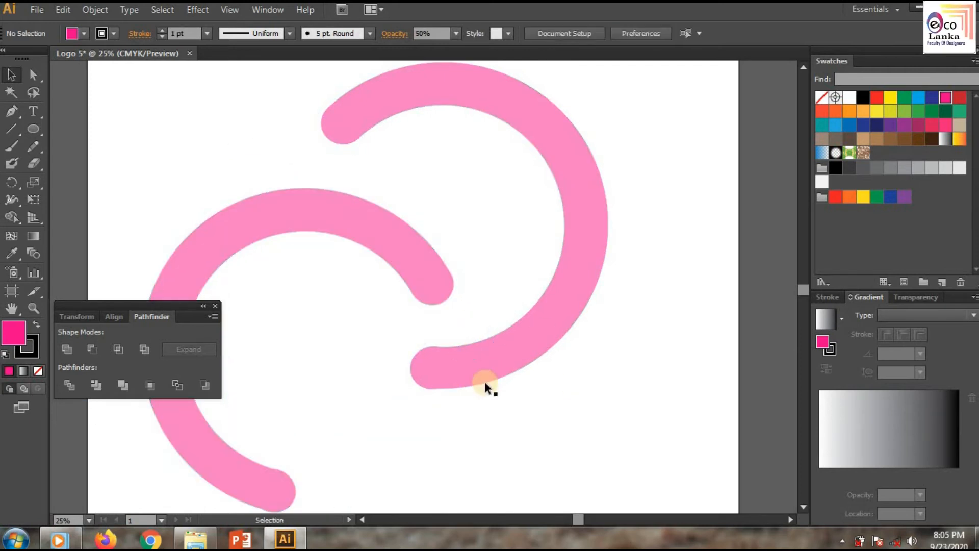
{"action": "left_click", "coordinate": [484, 381]}
{"action": "left_click_drag", "start_coordinate": [407, 408], "coordinate": [365, 392]}
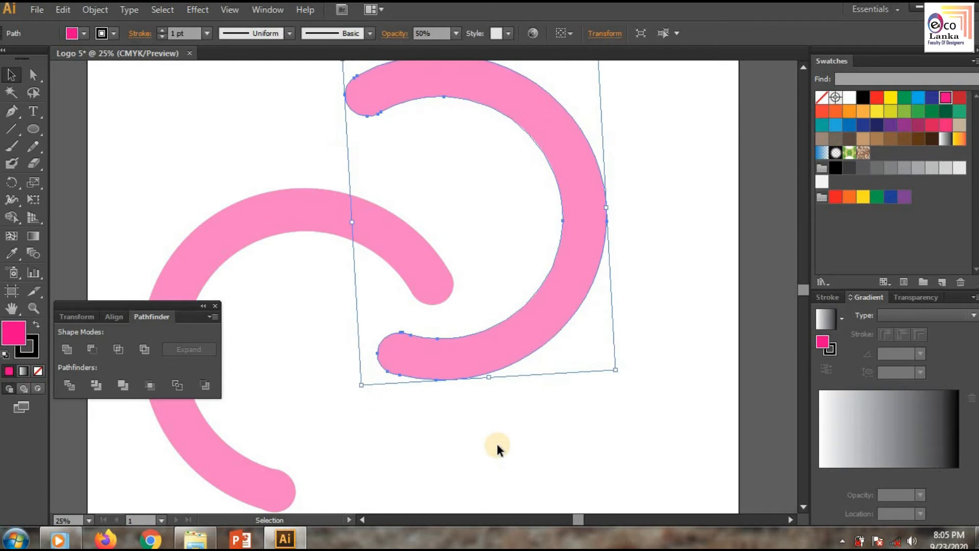
{"action": "left_click_drag", "start_coordinate": [308, 216], "coordinate": [351, 191]}
{"action": "left_click_drag", "start_coordinate": [620, 371], "coordinate": [521, 387]}
{"action": "left_click", "coordinate": [328, 460]}
{"action": "left_click_drag", "start_coordinate": [521, 224], "coordinate": [477, 202]}
{"action": "left_click", "coordinate": [620, 323]}
Step: Draw a small circle with the Ellipse tool in the centre between the two C shapes, with no stroke
{"action": "scroll", "coordinate": [621, 323], "scroll_direction": "down", "scroll_amount": 1}
{"action": "left_click_drag", "start_coordinate": [26, 134], "coordinate": [80, 168]}
{"action": "scroll", "coordinate": [463, 267], "scroll_direction": "up", "scroll_amount": 1}
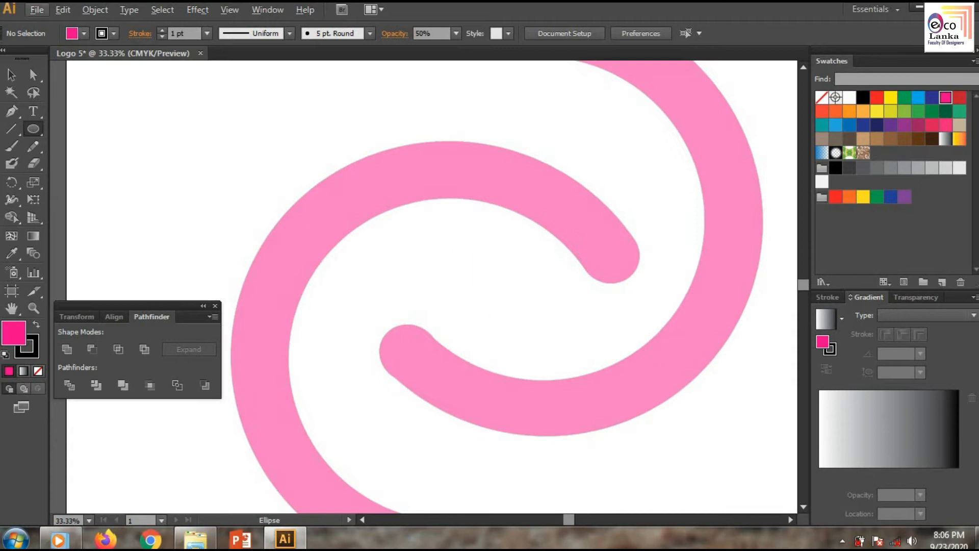
{"action": "left_click", "coordinate": [949, 540]}
{"action": "left_click", "coordinate": [500, 295]}
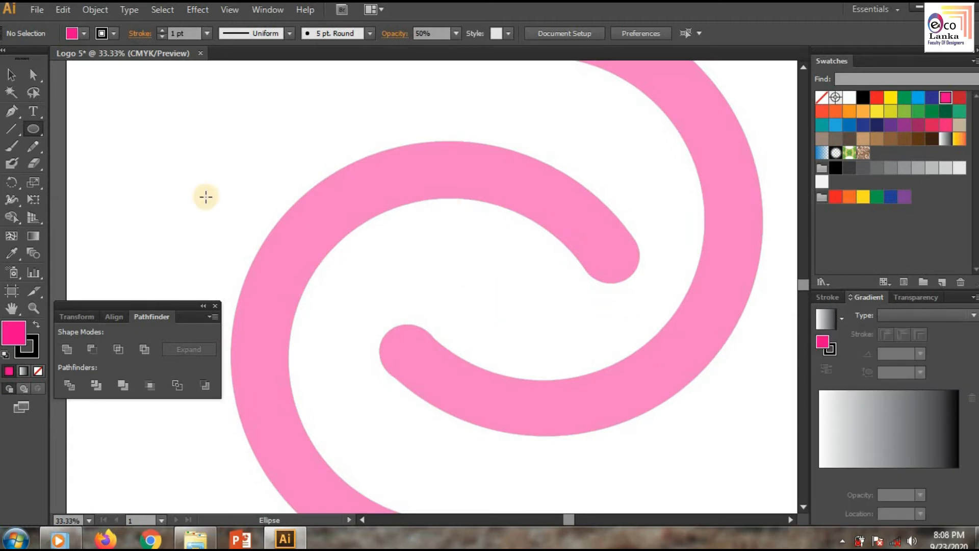
{"action": "key", "text": "v"}
{"action": "left_click", "coordinate": [34, 129]}
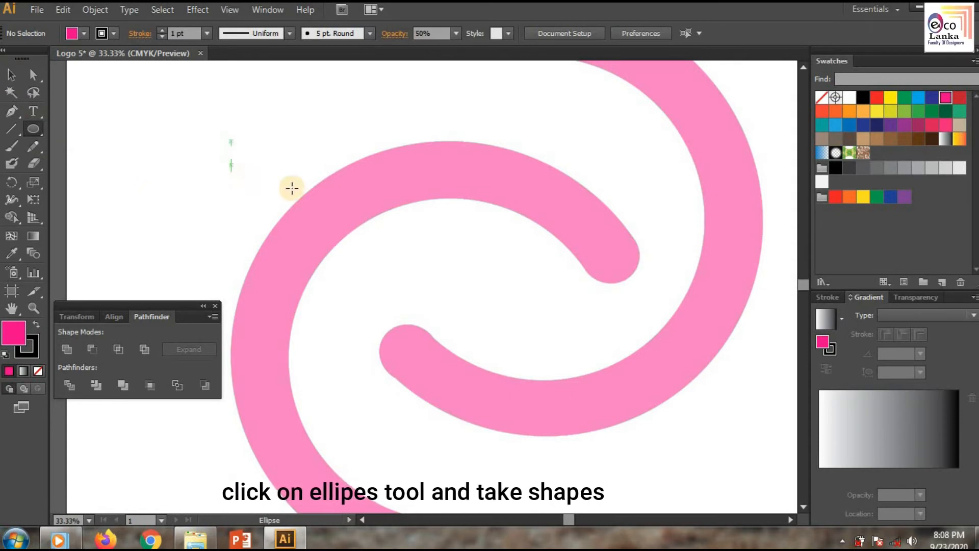
{"action": "left_click_drag", "start_coordinate": [461, 292], "coordinate": [501, 330]}
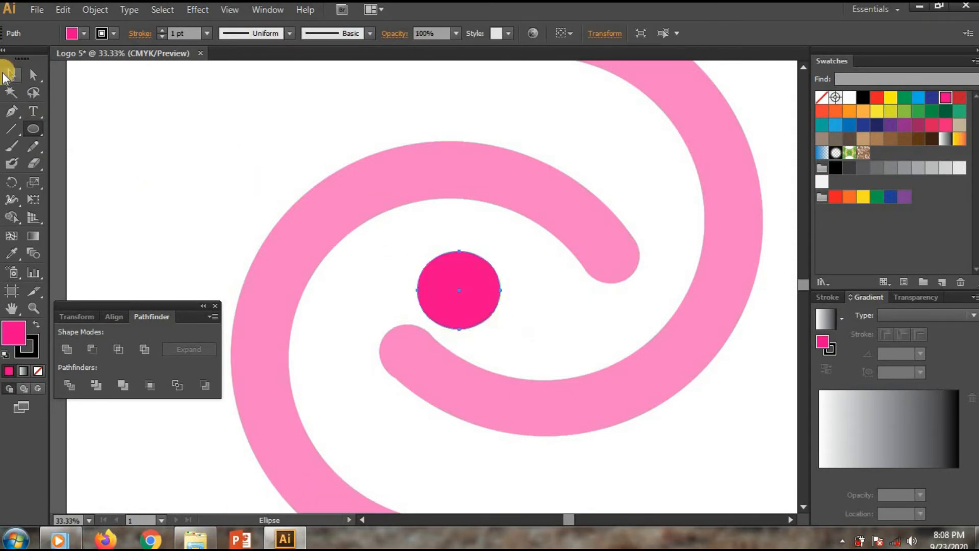
{"action": "left_click_drag", "start_coordinate": [450, 278], "coordinate": [484, 274]}
{"action": "left_click_drag", "start_coordinate": [565, 348], "coordinate": [565, 347]}
{"action": "left_click", "coordinate": [7, 61]}
{"action": "left_click", "coordinate": [241, 225]}
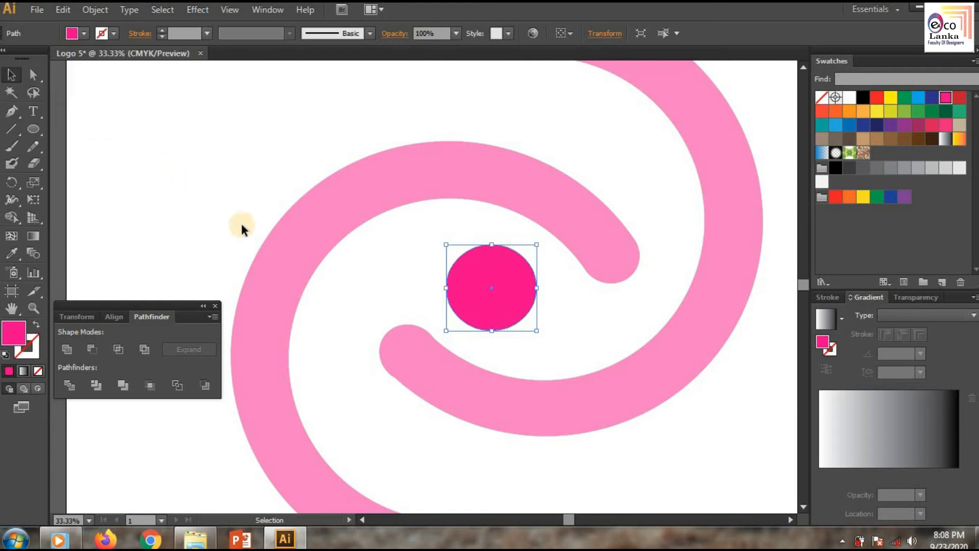
Step: Fill the right C shape with a linear gradient running from purple to pink-red
{"action": "scroll", "coordinate": [537, 302], "scroll_direction": "down", "scroll_amount": 1}
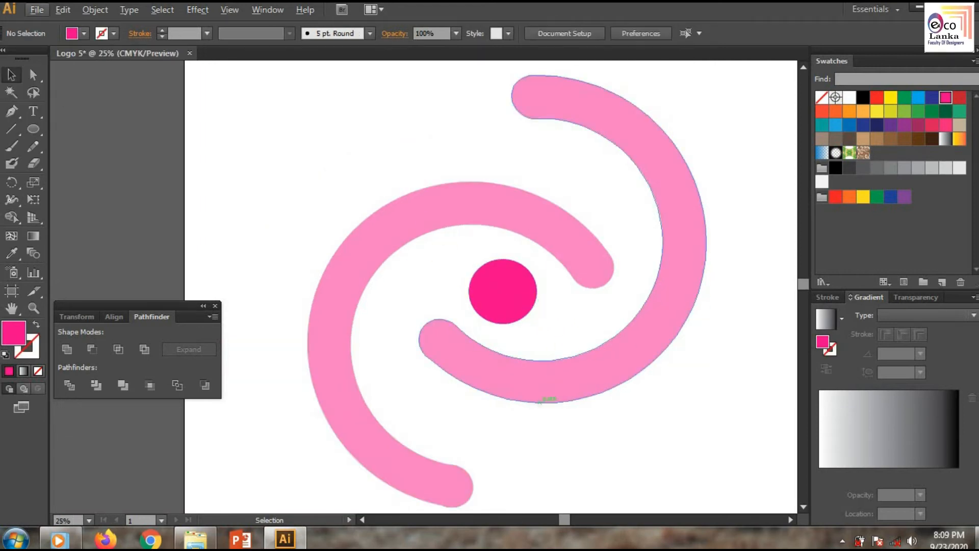
{"action": "left_click", "coordinate": [680, 179]}
{"action": "left_click", "coordinate": [111, 33]}
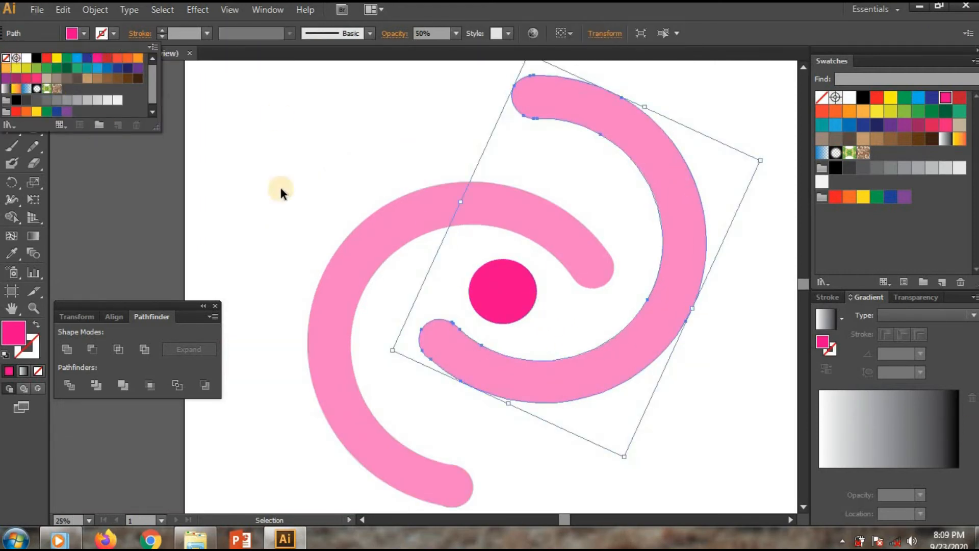
{"action": "left_click", "coordinate": [422, 163]}
{"action": "left_click", "coordinate": [403, 208]}
{"action": "left_click", "coordinate": [113, 33]}
{"action": "left_click", "coordinate": [7, 60]}
{"action": "left_click", "coordinate": [299, 160]}
{"action": "left_click", "coordinate": [672, 331]}
{"action": "left_click", "coordinate": [842, 318]}
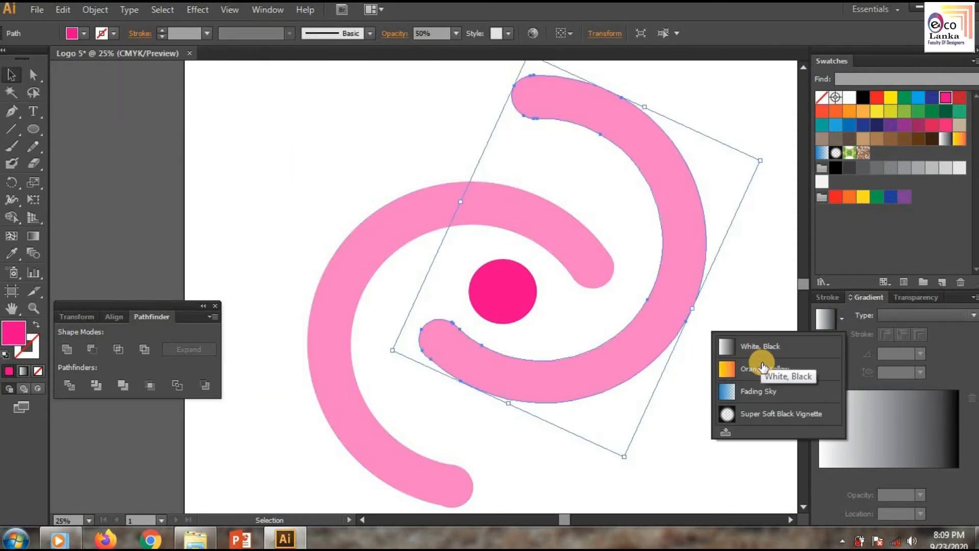
{"action": "left_click", "coordinate": [747, 371]}
{"action": "left_click", "coordinate": [828, 332]}
{"action": "left_click", "coordinate": [755, 356]}
{"action": "double_click", "coordinate": [819, 474]}
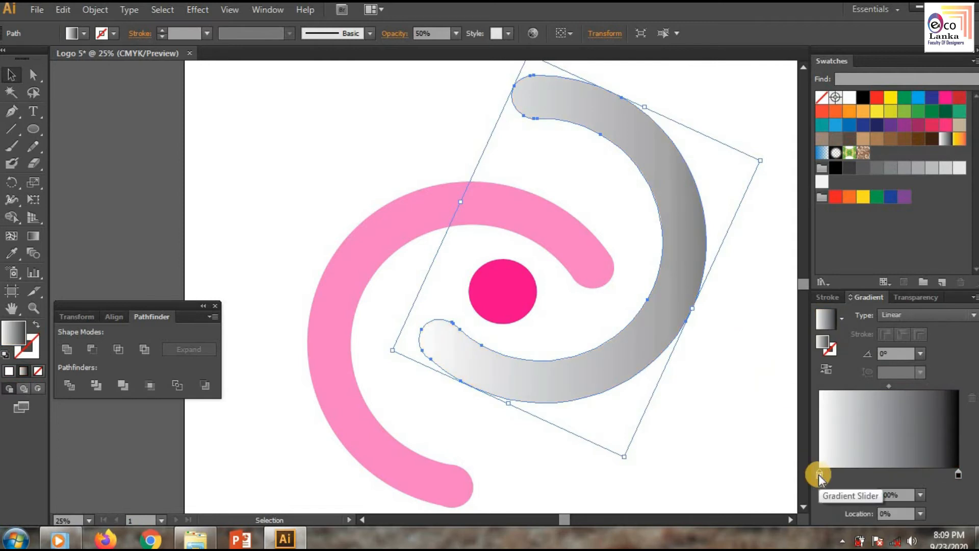
{"action": "left_click", "coordinate": [862, 262]}
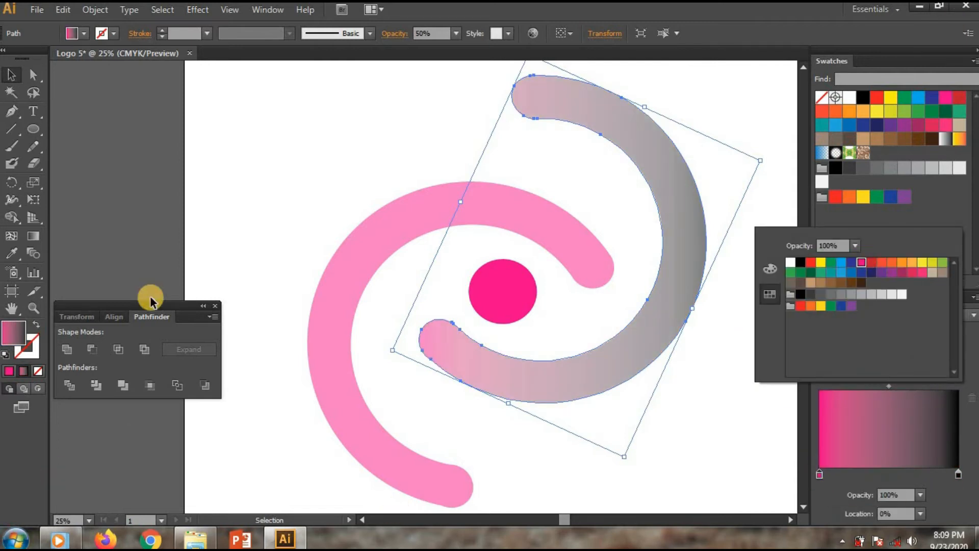
{"action": "left_click", "coordinate": [469, 204]}
{"action": "double_click", "coordinate": [958, 475]}
{"action": "left_click", "coordinate": [901, 277]}
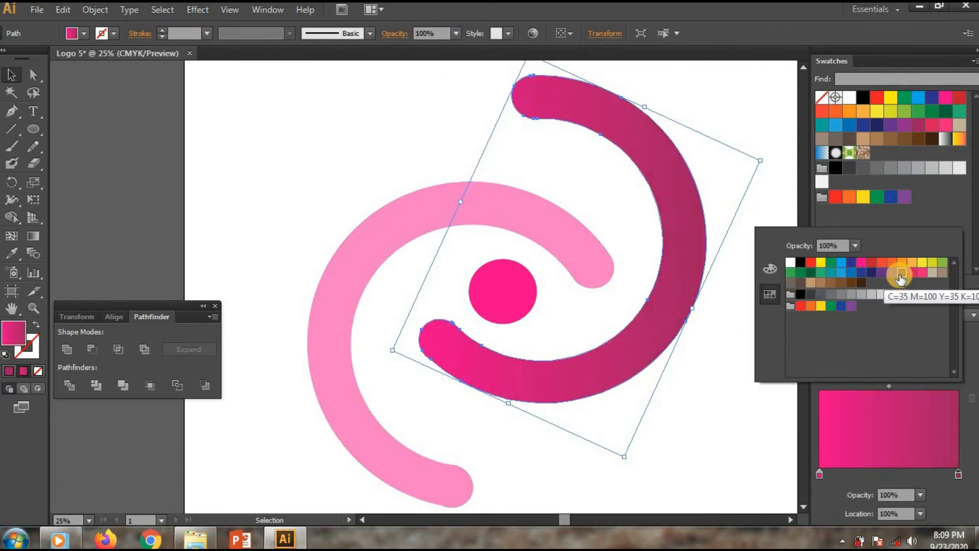
{"action": "left_click", "coordinate": [913, 279]}
{"action": "double_click", "coordinate": [820, 475]}
{"action": "left_click", "coordinate": [849, 309]}
{"action": "left_click", "coordinate": [687, 385]}
Step: Apply the same gradient at 100% opacity to the left C shape and the centre circle
{"action": "left_click", "coordinate": [408, 470]}
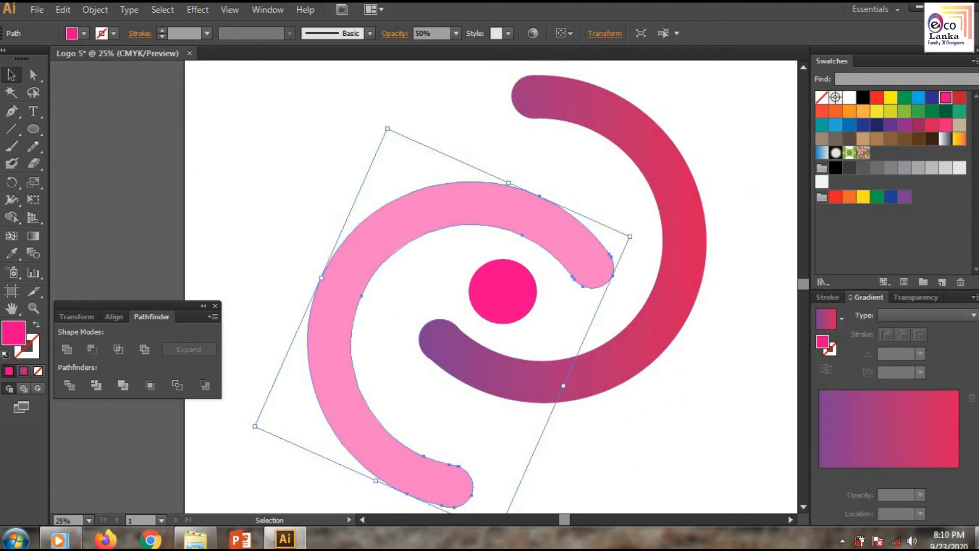
{"action": "left_click", "coordinate": [826, 319]}
{"action": "left_click", "coordinate": [456, 33]}
{"action": "left_click", "coordinate": [459, 200]}
{"action": "left_click", "coordinate": [513, 292]}
{"action": "left_click", "coordinate": [827, 319]}
{"action": "left_click", "coordinate": [695, 386]}
Step: Select all the logo shapes and group them
{"action": "scroll", "coordinate": [695, 387], "scroll_direction": "down", "scroll_amount": 1}
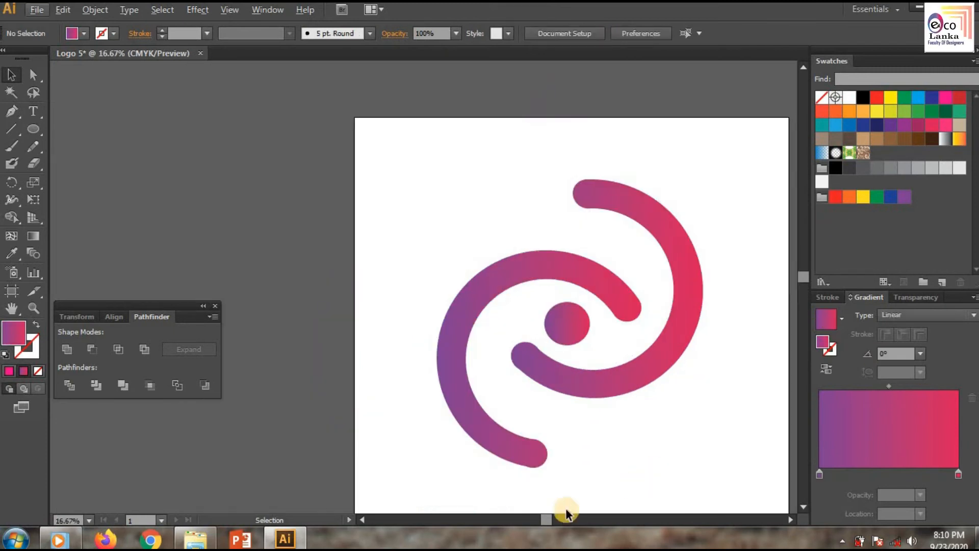
{"action": "left_click_drag", "start_coordinate": [547, 519], "coordinate": [553, 520]}
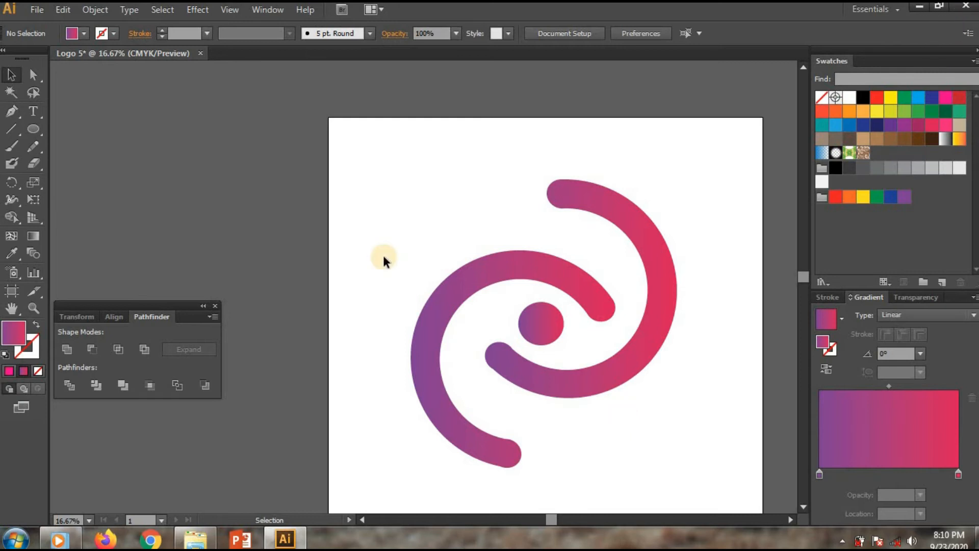
{"action": "scroll", "coordinate": [384, 255], "scroll_direction": "up", "scroll_amount": 1}
{"action": "left_click_drag", "start_coordinate": [635, 371], "coordinate": [635, 375]}
{"action": "left_click", "coordinate": [699, 475]}
{"action": "scroll", "coordinate": [699, 475], "scroll_direction": "down", "scroll_amount": 1}
{"action": "left_click_drag", "start_coordinate": [526, 519], "coordinate": [562, 519]}
{"action": "scroll", "coordinate": [677, 413], "scroll_direction": "down", "scroll_amount": 3}
{"action": "key", "text": "ctrl+a"}
{"action": "right_click", "coordinate": [377, 279]}
{"action": "left_click", "coordinate": [408, 348]}
Step: Scale the logo group down slightly and move it up toward the artboard's centre
{"action": "left_click_drag", "start_coordinate": [610, 148], "coordinate": [585, 175]}
{"action": "left_click_drag", "start_coordinate": [417, 254], "coordinate": [488, 195]}
{"action": "left_click_drag", "start_coordinate": [592, 135], "coordinate": [579, 155]}
{"action": "left_click", "coordinate": [534, 333]}
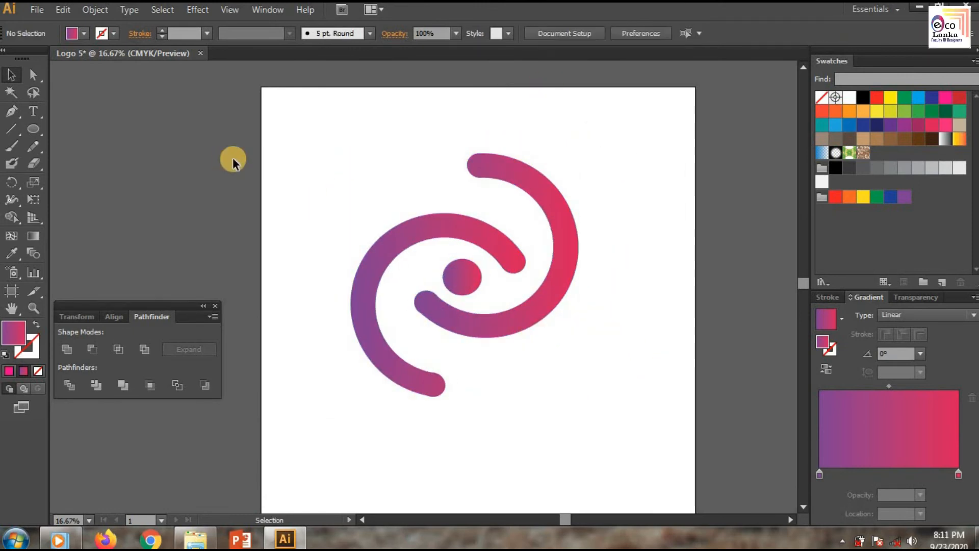
Step: Add the text COMPANY at 500 pt below the logo's inner end
{"action": "left_click", "coordinate": [33, 111]}
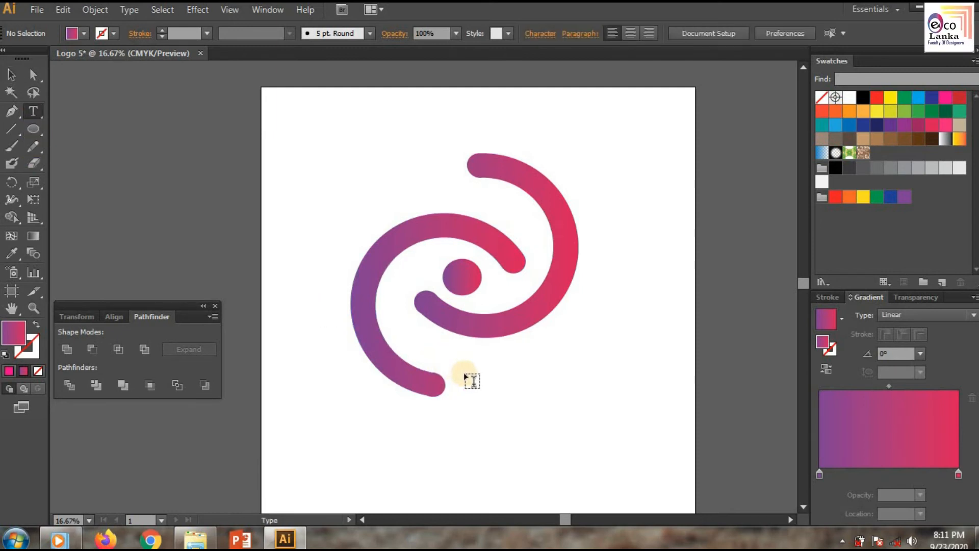
{"action": "left_click", "coordinate": [485, 363]}
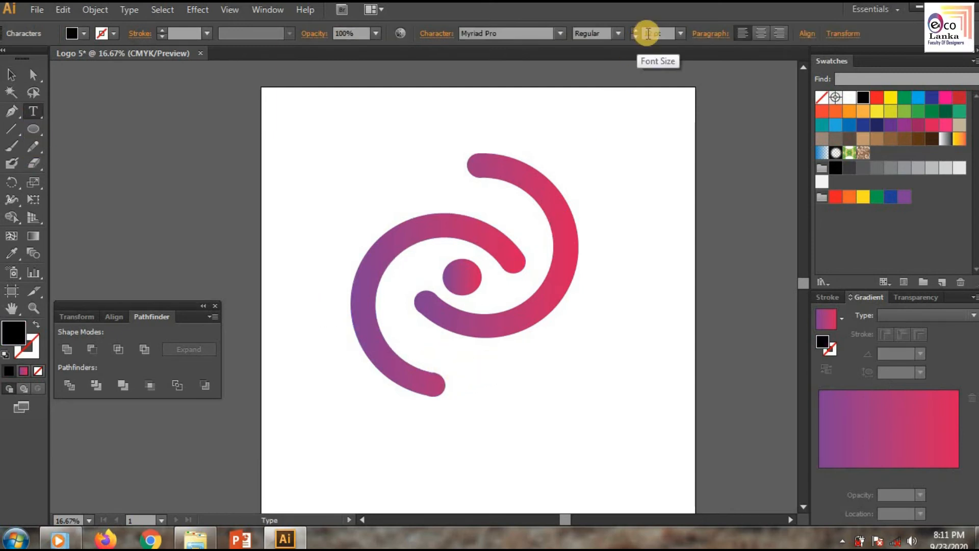
{"action": "left_click", "coordinate": [650, 33]}
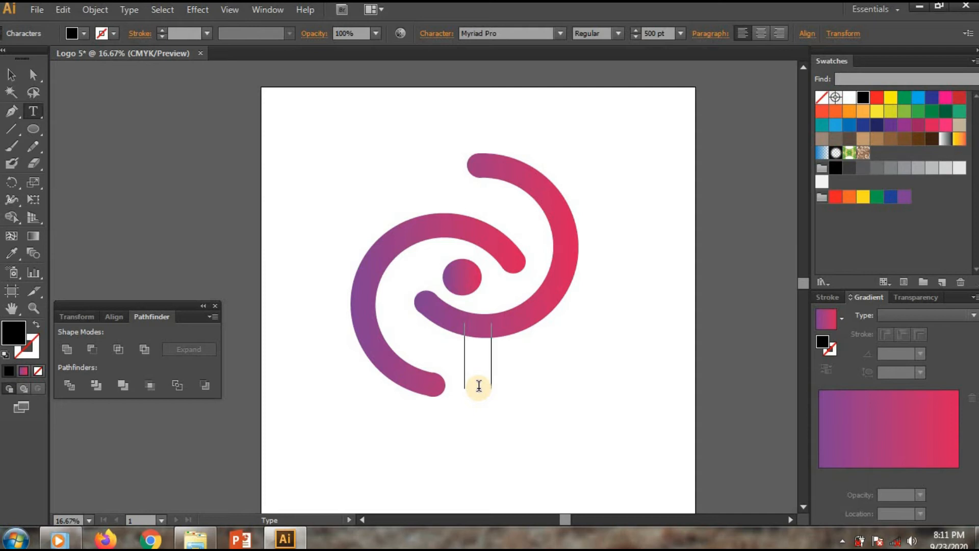
{"action": "type", "text": "CO"}
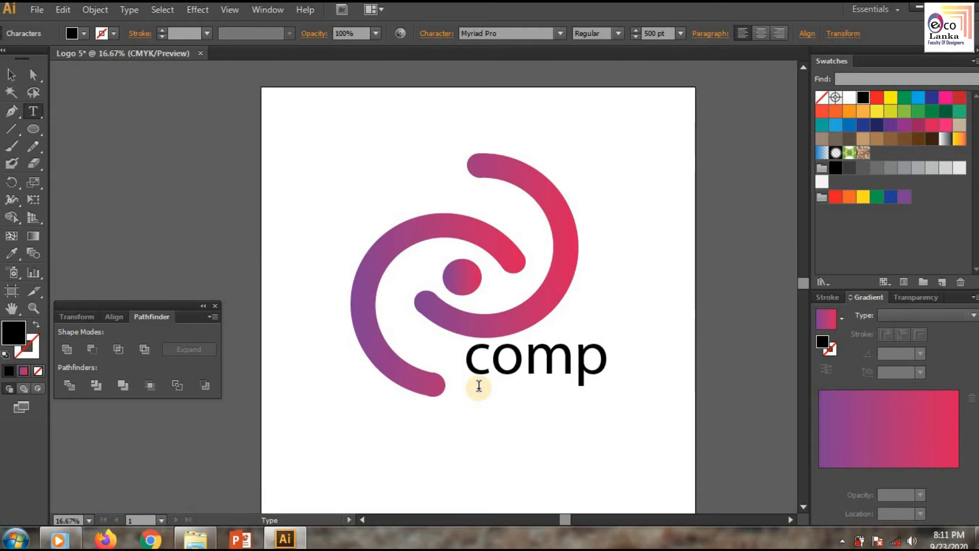
{"action": "key", "text": "BackSpace"}
{"action": "key", "text": "BackSpace"}
{"action": "key", "text": "BackSpace"}
{"action": "key", "text": "BackSpace"}
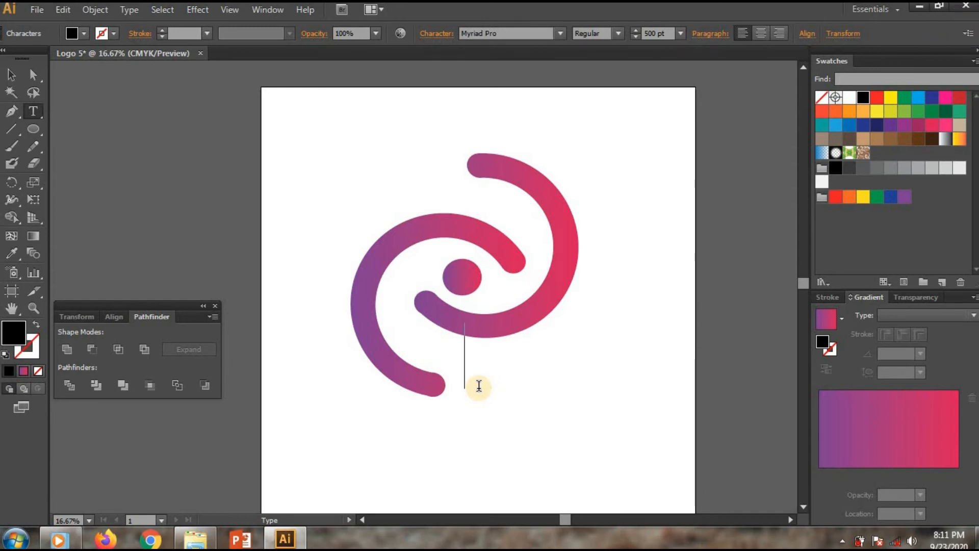
{"action": "type", "text": "COMPAN"}
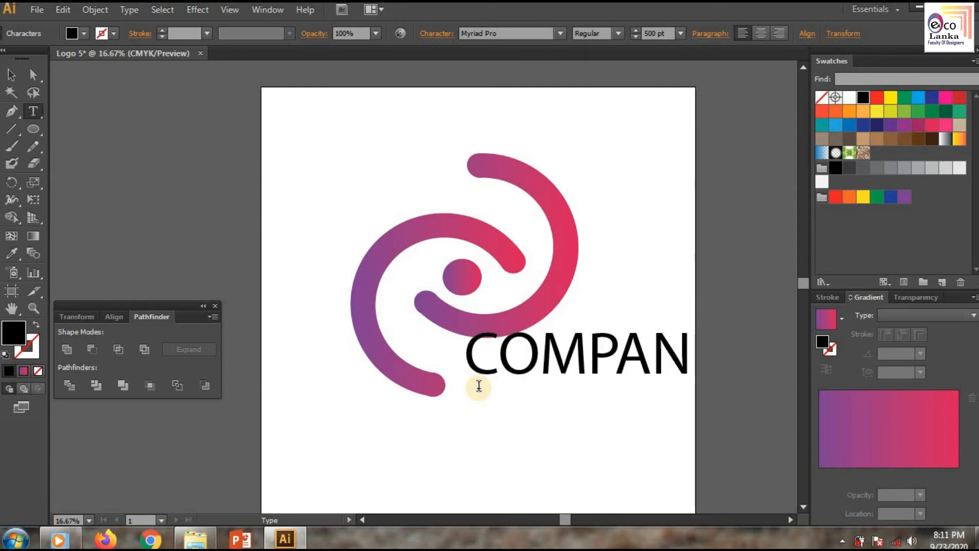
{"action": "left_click", "coordinate": [478, 371]}
{"action": "left_click", "coordinate": [13, 81]}
{"action": "left_click", "coordinate": [561, 357]}
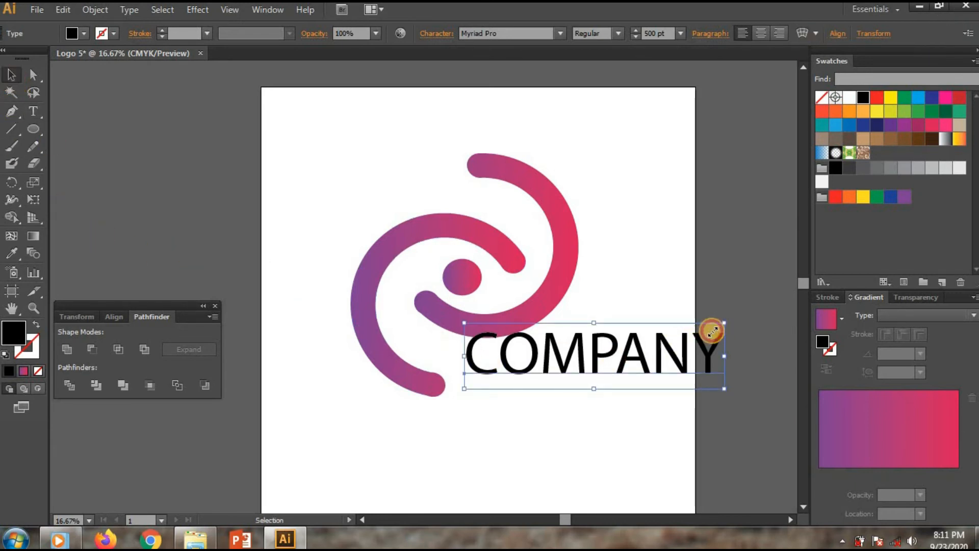
Step: Change the COMPANY text's font to Birch Std
{"action": "left_click_drag", "start_coordinate": [713, 332], "coordinate": [712, 330]}
{"action": "right_click", "coordinate": [608, 351]}
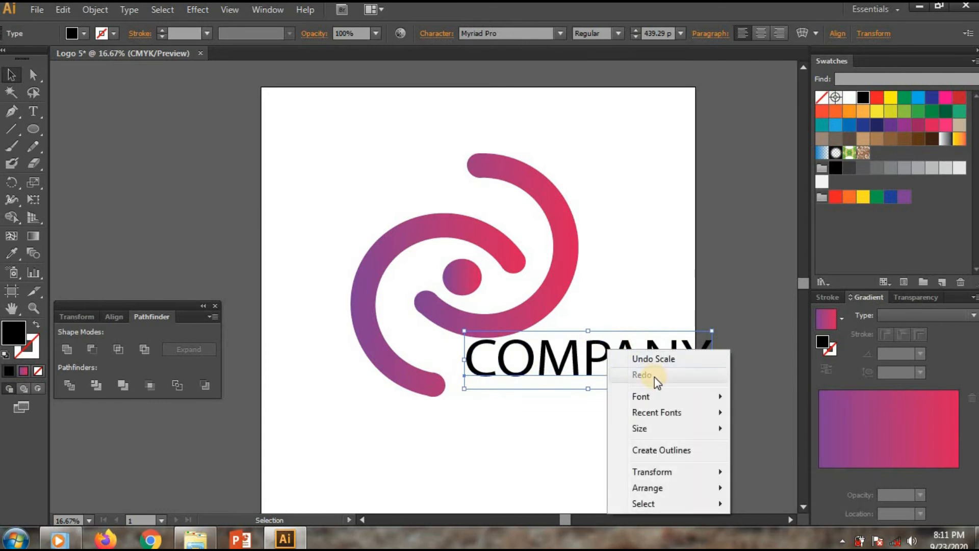
{"action": "mouse_move", "coordinate": [654, 397]}
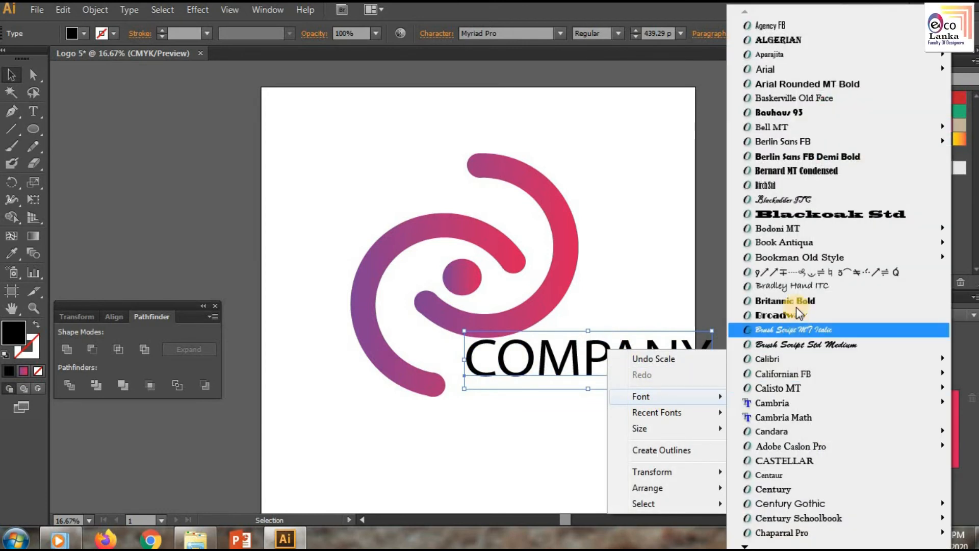
{"action": "left_click", "coordinate": [806, 187]}
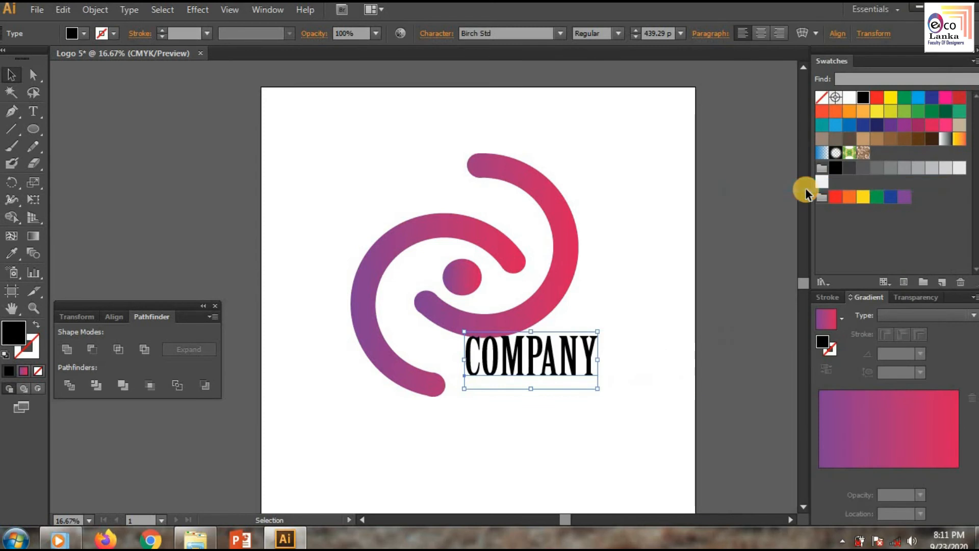
Step: Scale the COMPANY text down and position it just beneath the logo beside the lower C end
{"action": "left_click_drag", "start_coordinate": [531, 382], "coordinate": [530, 378]}
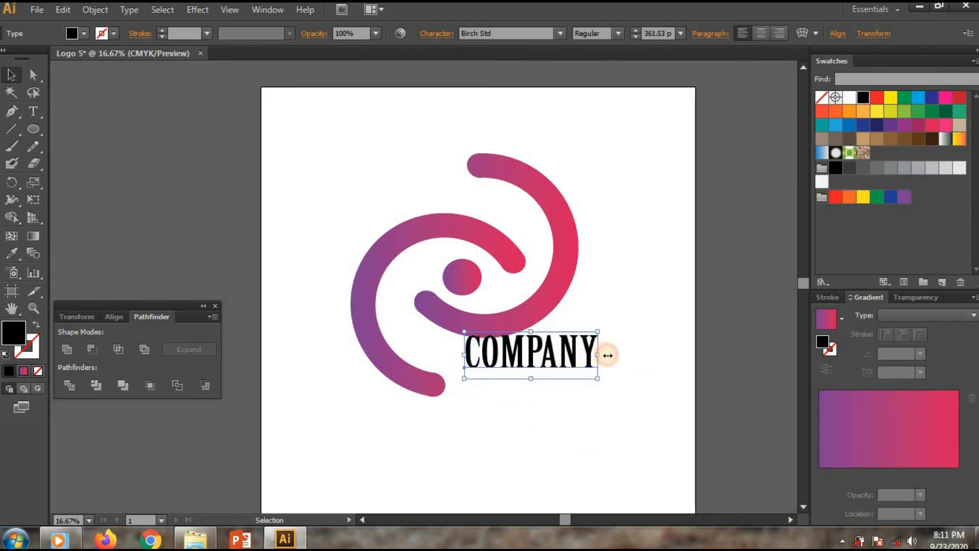
{"action": "left_click_drag", "start_coordinate": [602, 355], "coordinate": [613, 356]}
{"action": "left_click_drag", "start_coordinate": [539, 351], "coordinate": [535, 376]}
{"action": "left_click_drag", "start_coordinate": [603, 367], "coordinate": [597, 369]}
{"action": "left_click_drag", "start_coordinate": [527, 385], "coordinate": [556, 394]}
{"action": "left_click_drag", "start_coordinate": [598, 368], "coordinate": [583, 372]}
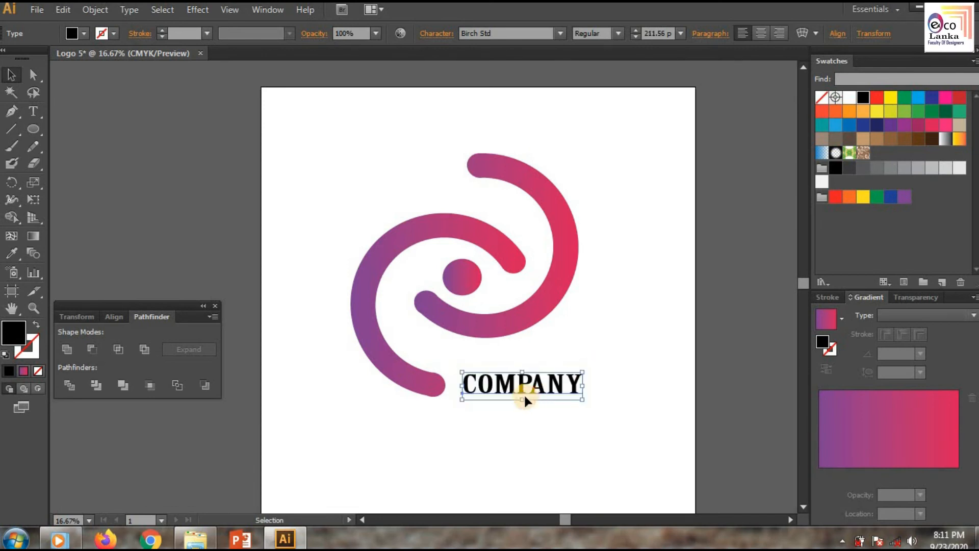
{"action": "left_click_drag", "start_coordinate": [521, 388], "coordinate": [522, 381]}
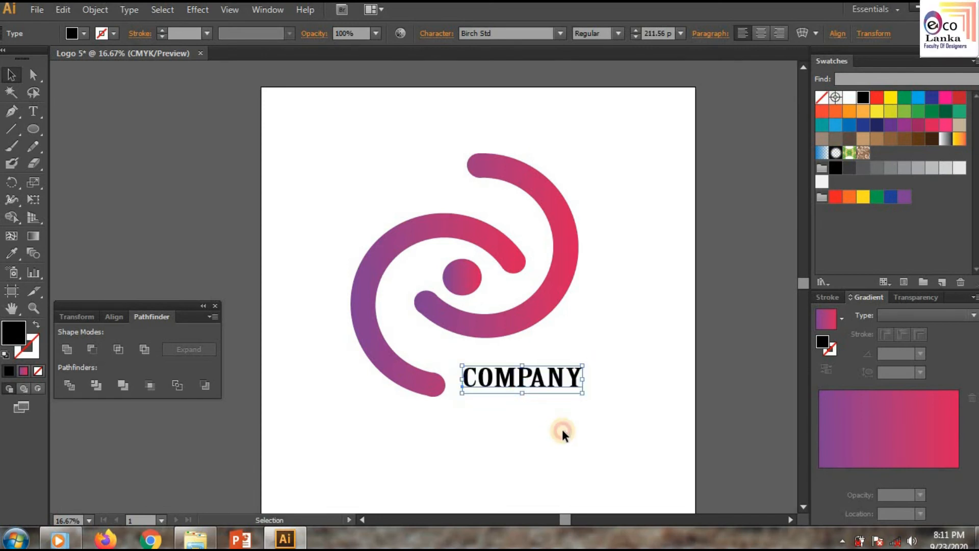
{"action": "left_click", "coordinate": [562, 429]}
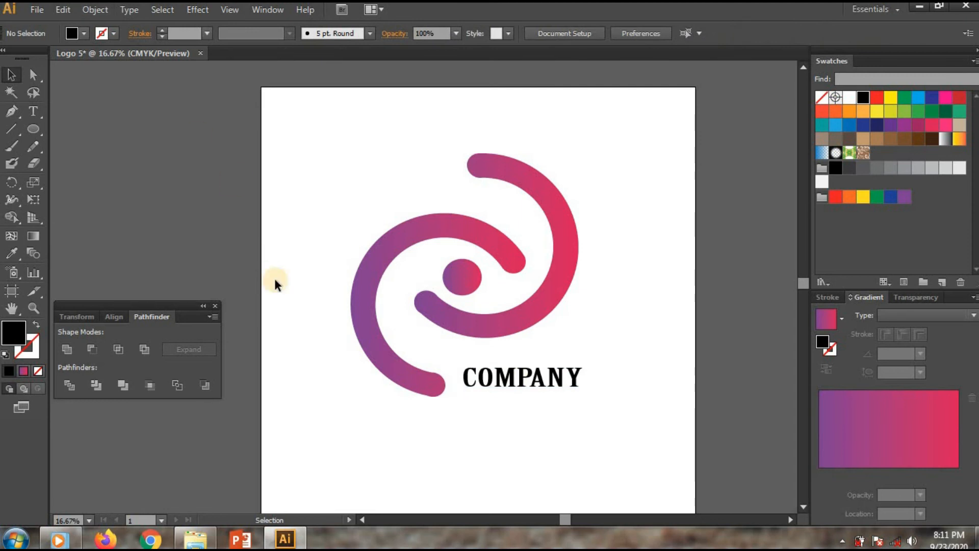
{"action": "left_click_drag", "start_coordinate": [521, 375], "coordinate": [522, 382]}
{"action": "left_click", "coordinate": [524, 418]}
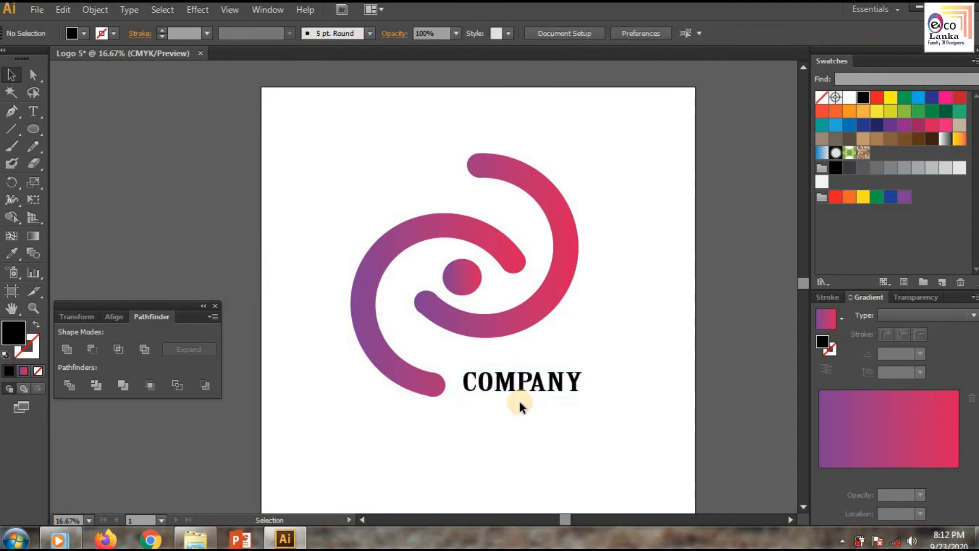
{"action": "scroll", "coordinate": [518, 391], "scroll_direction": "up", "scroll_amount": 4}
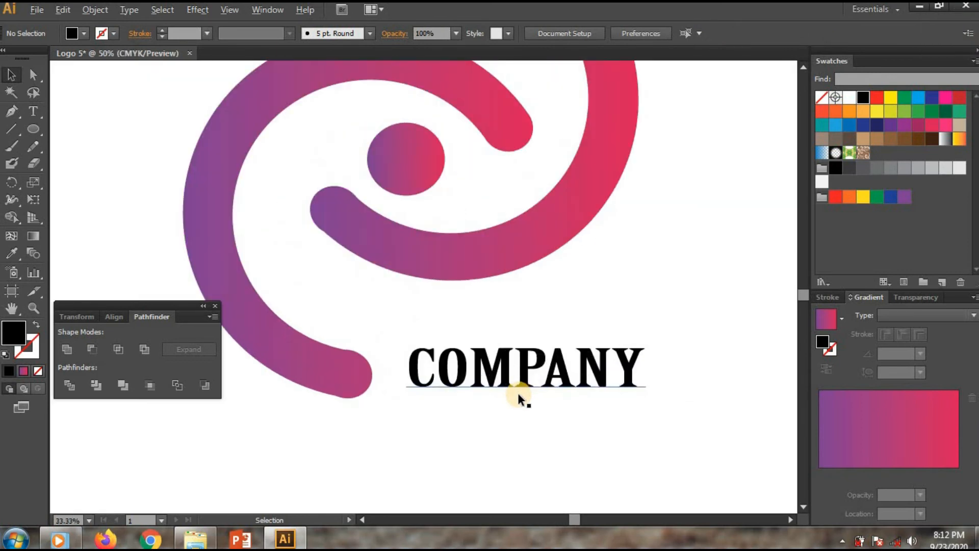
Step: Convert the COMPANY text into outlines
{"action": "right_click", "coordinate": [498, 352]}
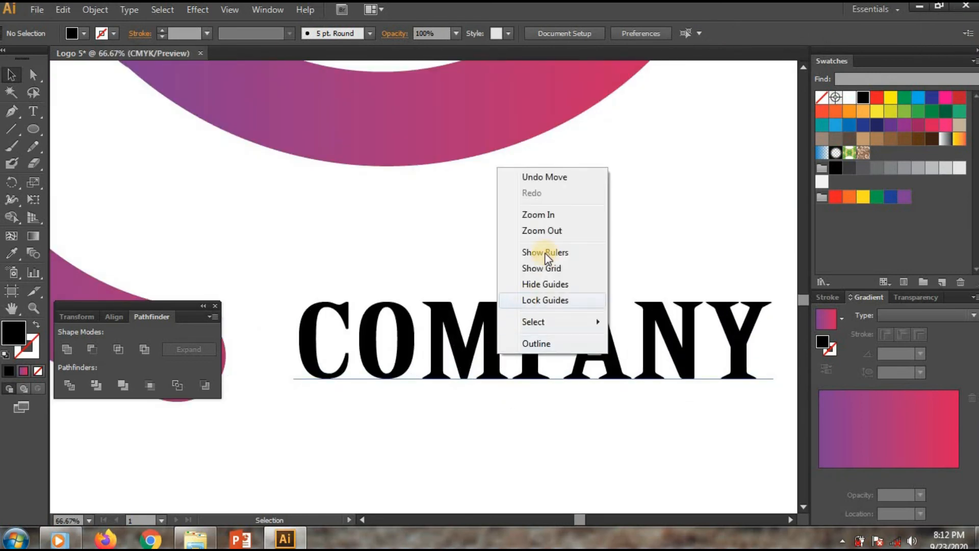
{"action": "left_click", "coordinate": [470, 341]}
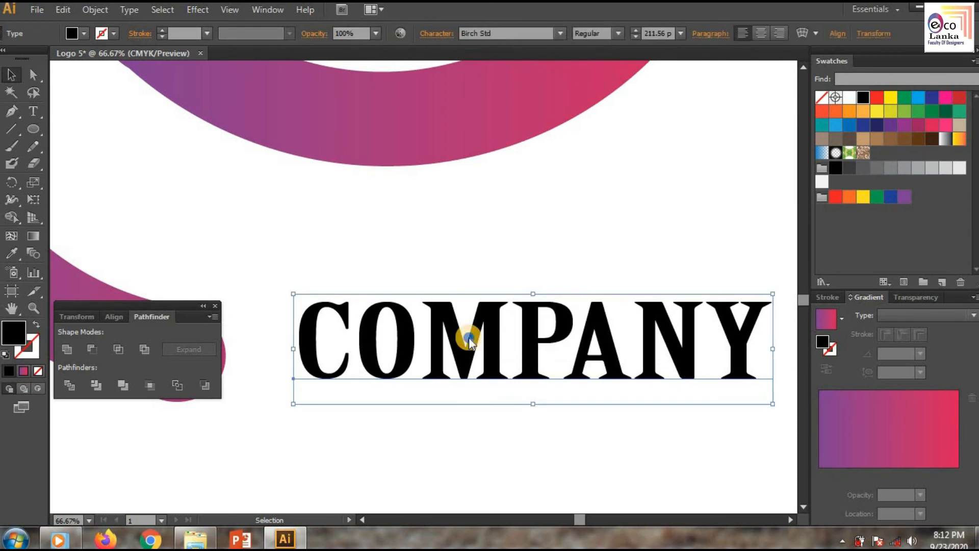
{"action": "right_click", "coordinate": [469, 340]}
{"action": "left_click", "coordinate": [518, 442]}
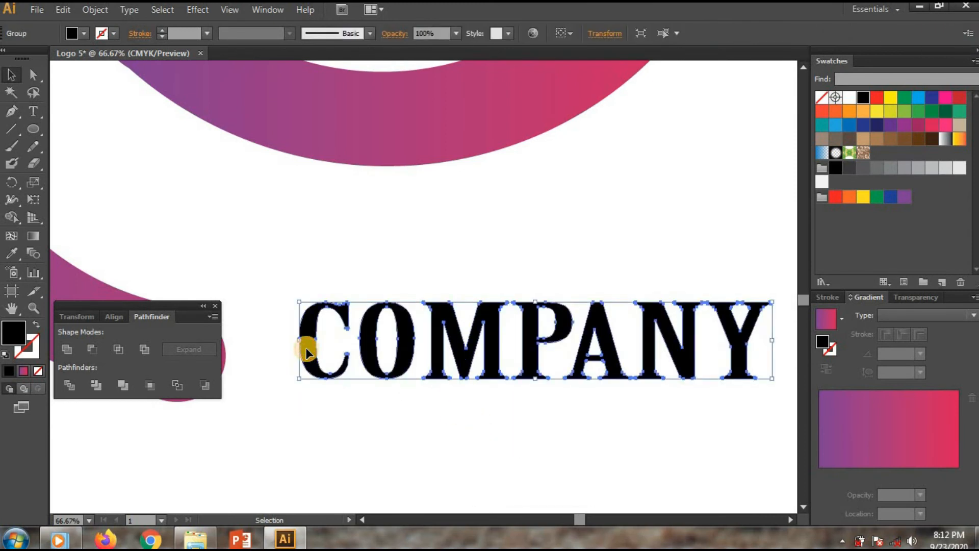
Step: Create a navy blue copy of the COMPANY outlines, nudged slightly downward as a shadow behind the letters
{"action": "scroll", "coordinate": [306, 352], "scroll_direction": "up", "scroll_amount": 2}
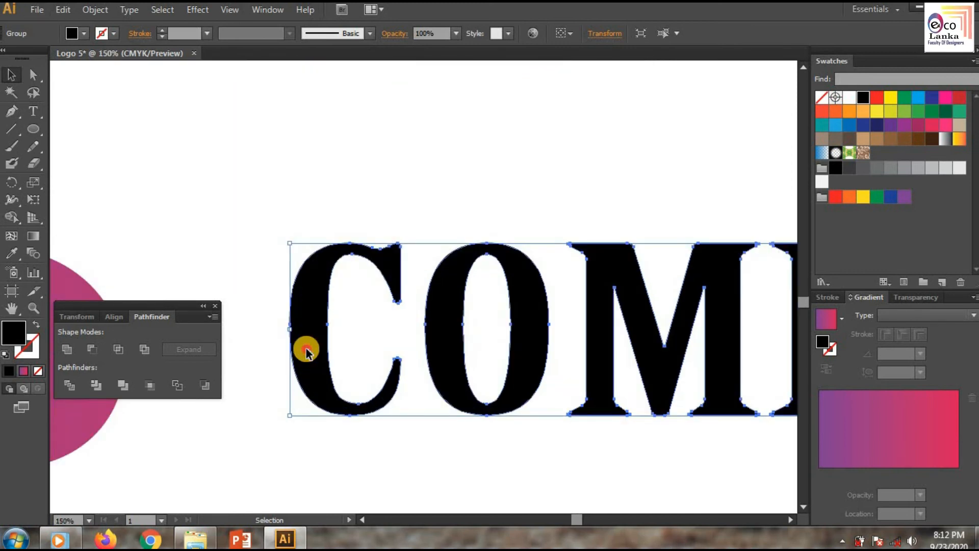
{"action": "left_click_drag", "start_coordinate": [308, 348], "coordinate": [309, 346]}
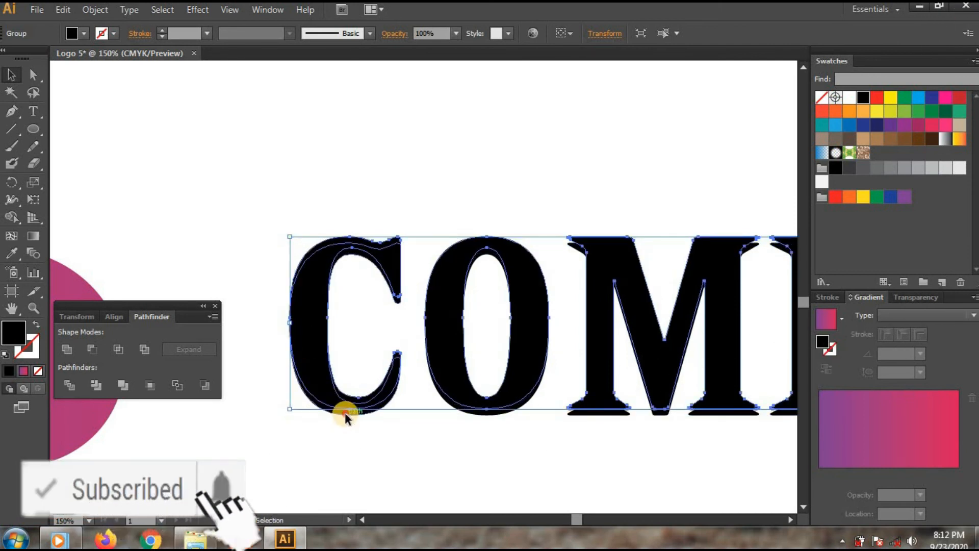
{"action": "key", "text": "Down"}
{"action": "key", "text": "Down"}
{"action": "key", "text": "Down"}
{"action": "key", "text": "Down"}
{"action": "key", "text": "Down"}
{"action": "key", "text": "Down"}
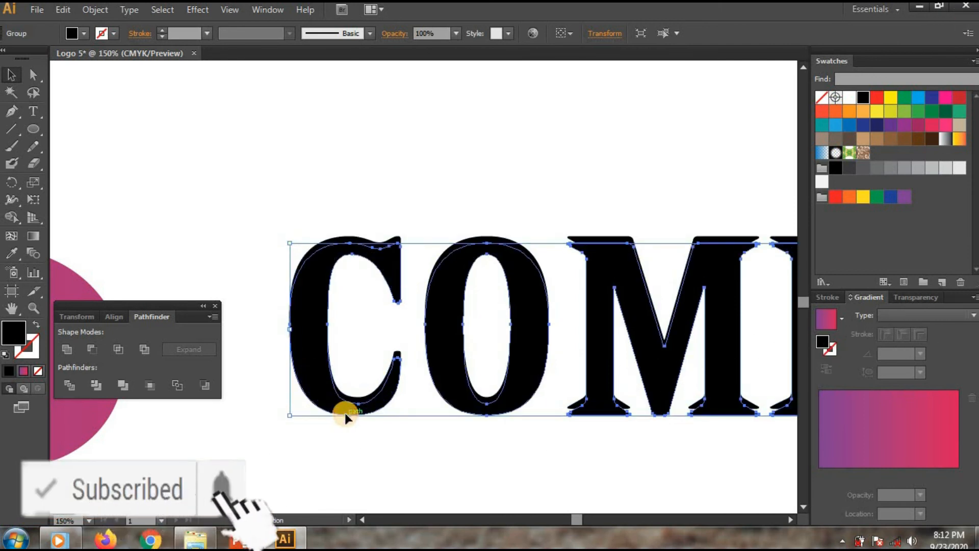
{"action": "left_click", "coordinate": [894, 197]}
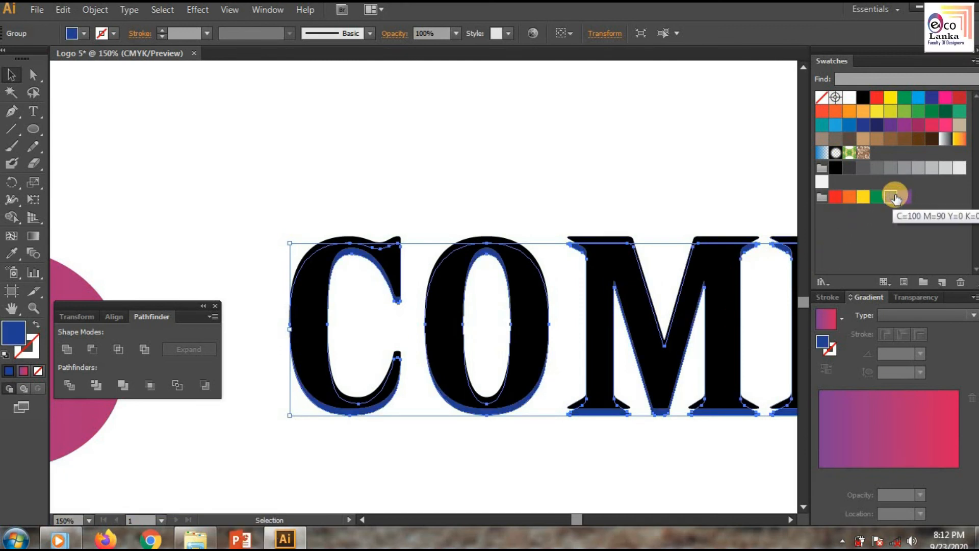
{"action": "left_click", "coordinate": [877, 126]}
{"action": "left_click", "coordinate": [562, 463]}
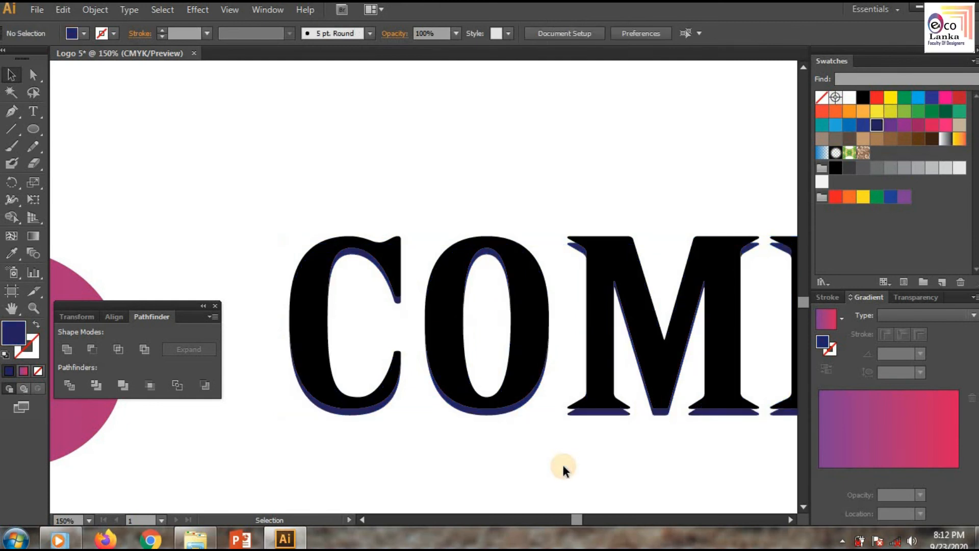
Step: Zoom out and scroll to review the complete logo on the artboard
{"action": "key", "text": "ctrl+minus"}
{"action": "key", "text": "ctrl+minus"}
{"action": "left_click_drag", "start_coordinate": [574, 519], "coordinate": [585, 520]}
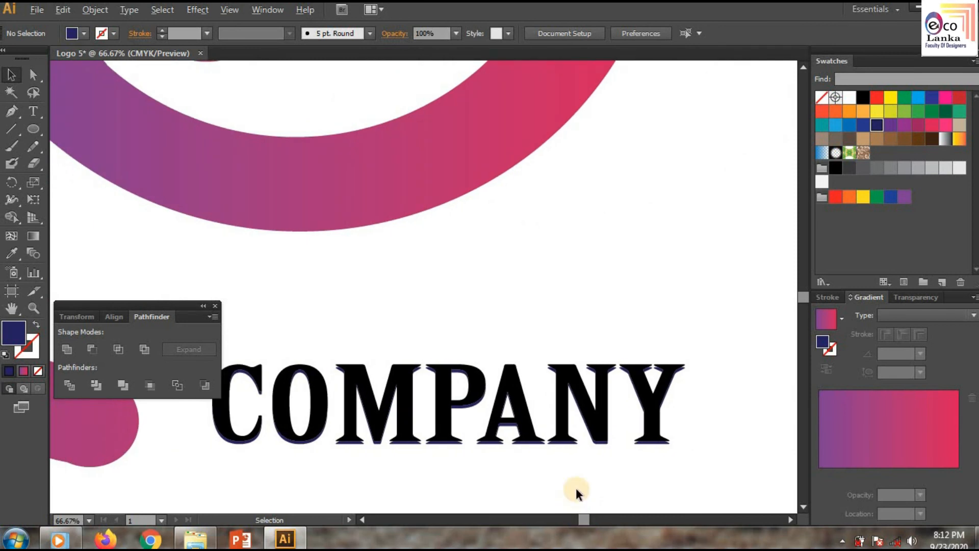
{"action": "key", "text": "ctrl+minus"}
{"action": "key", "text": "ctrl+minus"}
{"action": "key", "text": "ctrl+minus"}
{"action": "key", "text": "ctrl+minus"}
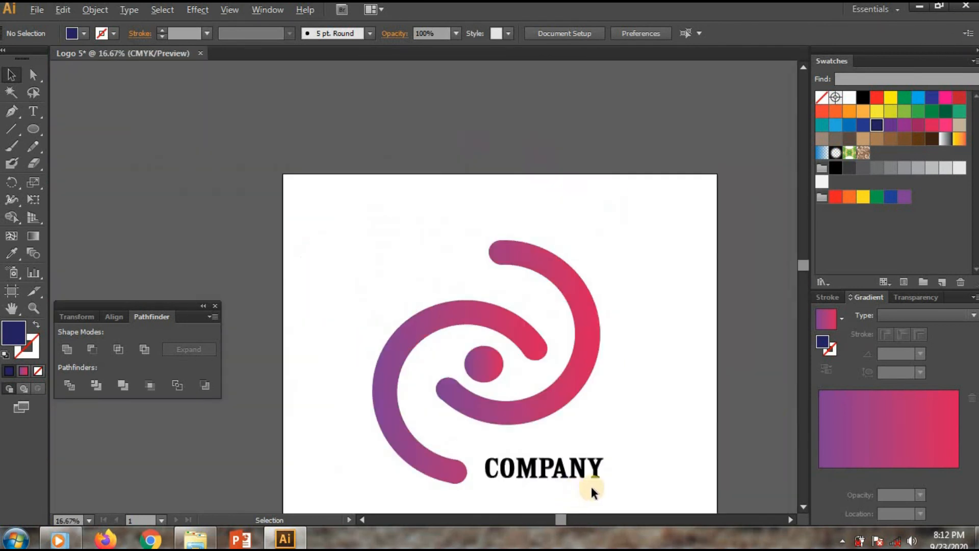
{"action": "left_click_drag", "start_coordinate": [804, 269], "coordinate": [802, 293]}
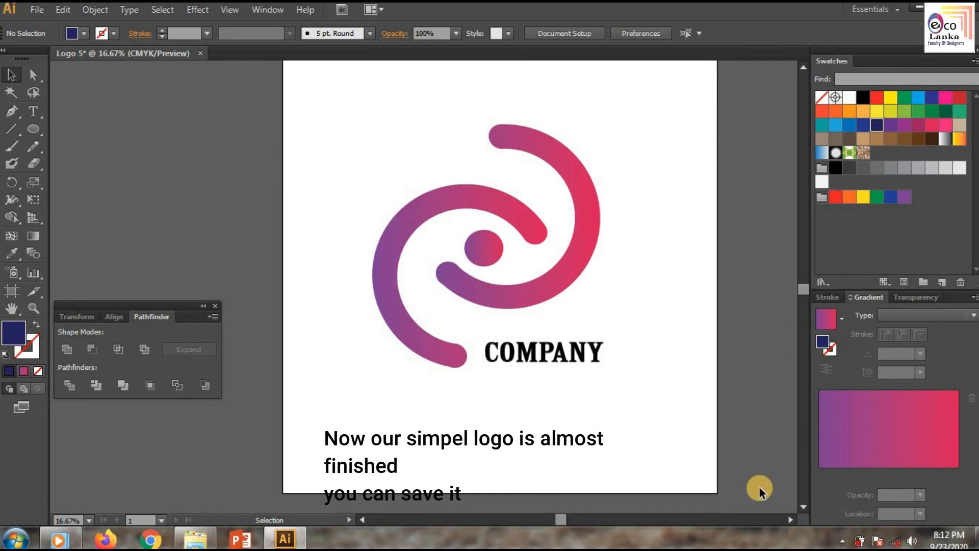
{"action": "left_click_drag", "start_coordinate": [805, 289], "coordinate": [803, 493]}
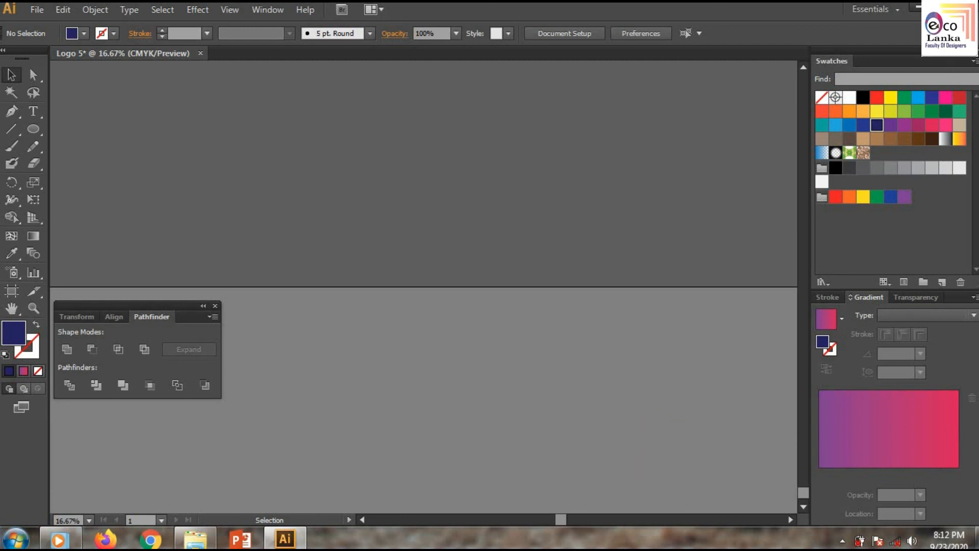
{"action": "left_click_drag", "start_coordinate": [804, 493], "coordinate": [803, 291]}
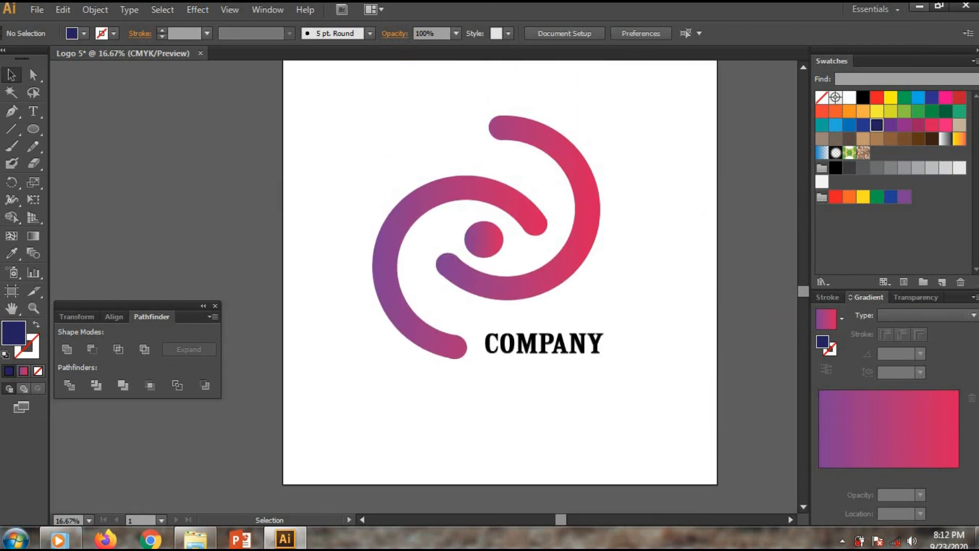
Step: Export the artboard as a PNG file named Logo 5.png into the PNG folder
{"action": "left_click", "coordinate": [31, 11]}
{"action": "left_click", "coordinate": [84, 283]}
{"action": "left_click", "coordinate": [171, 365]}
{"action": "left_click", "coordinate": [170, 432]}
{"action": "left_click", "coordinate": [172, 37]}
{"action": "left_click", "coordinate": [120, 133]}
{"action": "double_click", "coordinate": [128, 111]}
{"action": "double_click", "coordinate": [118, 71]}
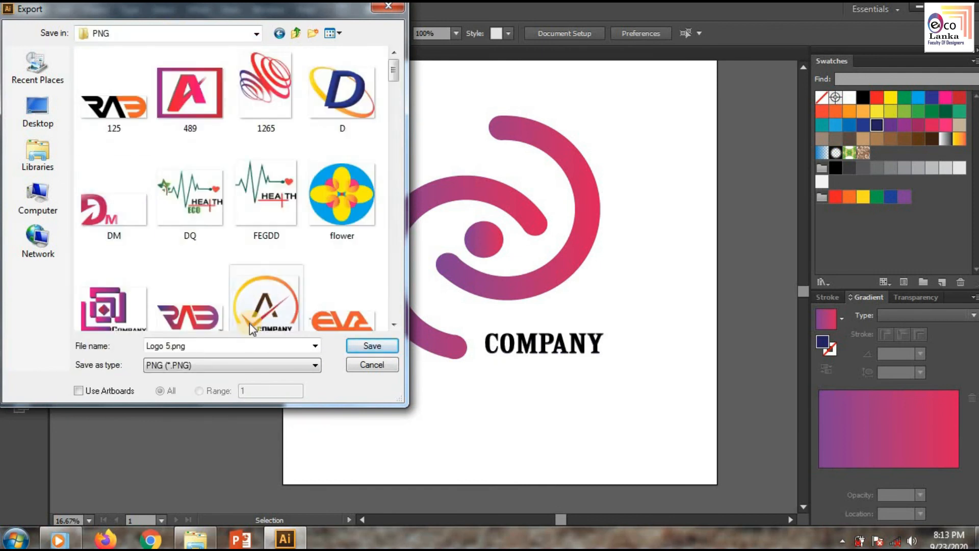
{"action": "left_click", "coordinate": [381, 348]}
{"action": "left_click", "coordinate": [514, 385]}
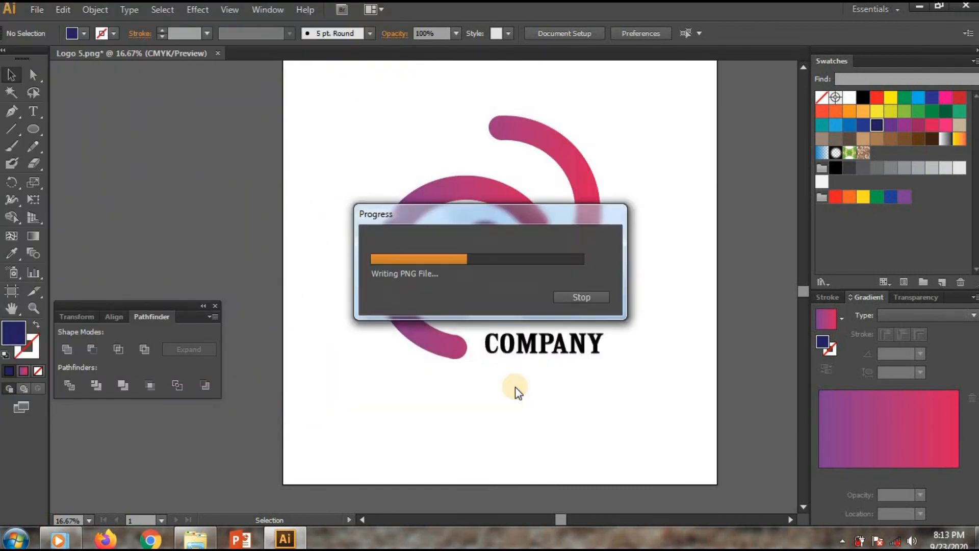